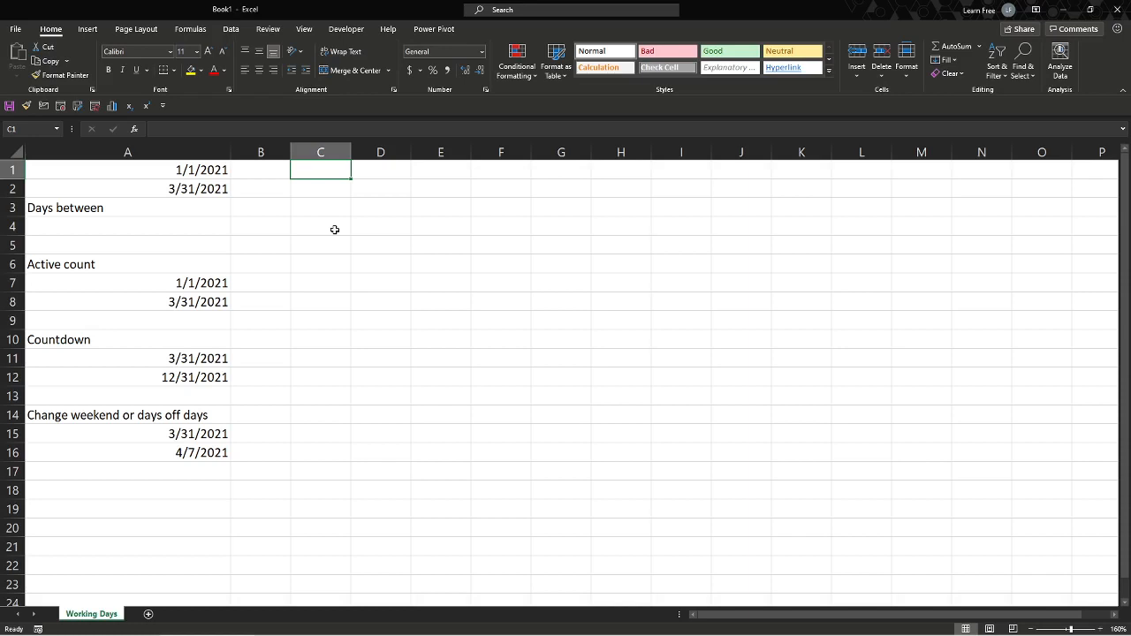
- Enter =NETWORKDAYS(A1,A2,3) in C1 to count the workdays between the first two dates, with 3 as the holidays argument
{"action": "mouse_move", "coordinate": [205, 175]}
{"action": "left_mouse_down"}
{"action": "mouse_move", "coordinate": [188, 184]}
{"action": "mouse_move", "coordinate": [212, 168]}
{"action": "left_mouse_up"}
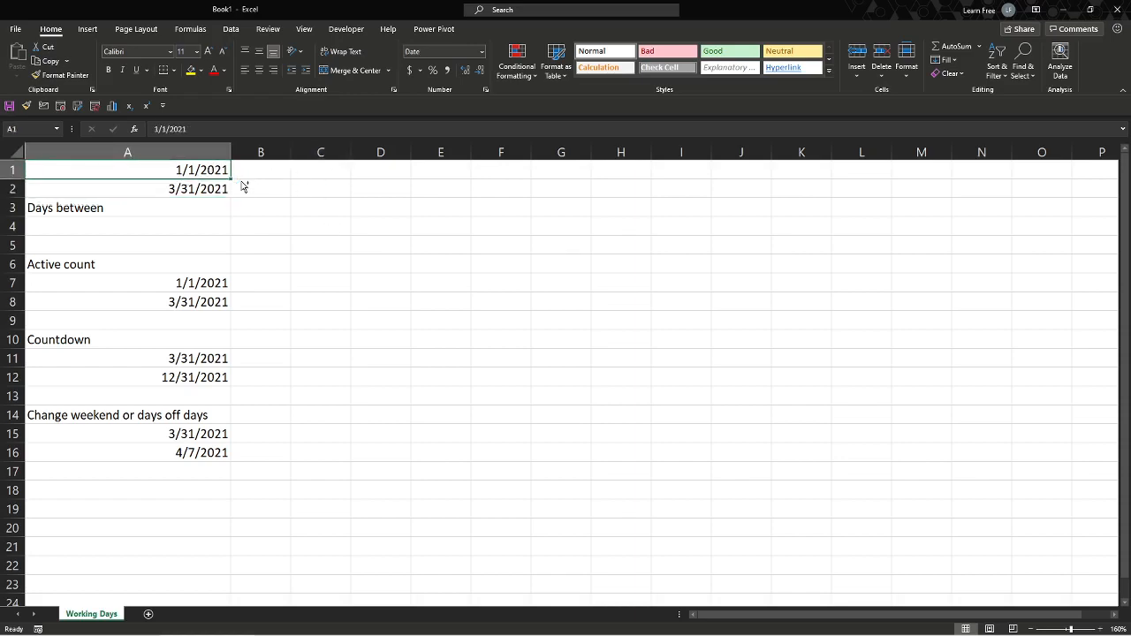
{"action": "scroll", "coordinate": [243, 189], "scroll_direction": "up", "scroll_amount": 1}
{"action": "left_click", "coordinate": [217, 192]}
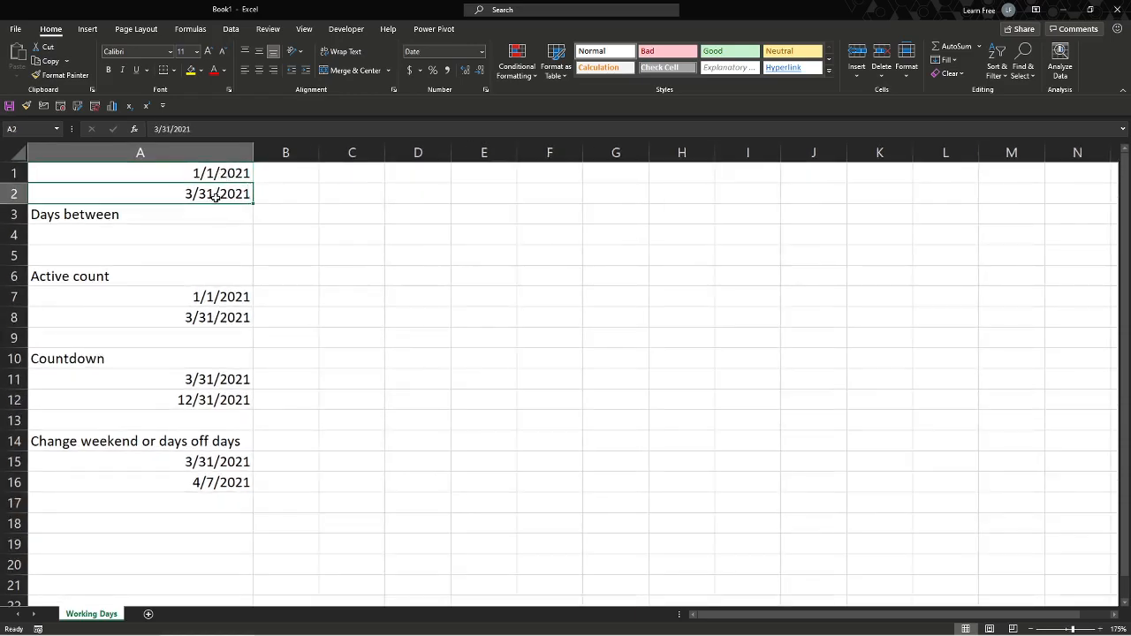
{"action": "left_click", "coordinate": [329, 192]}
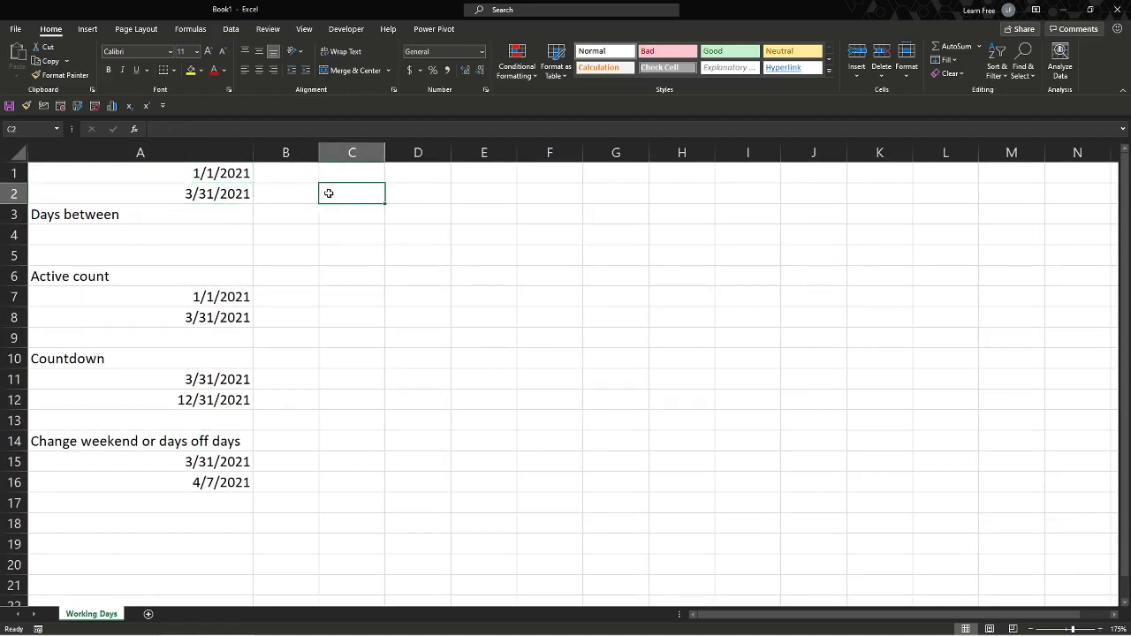
{"action": "key", "text": "Up"}
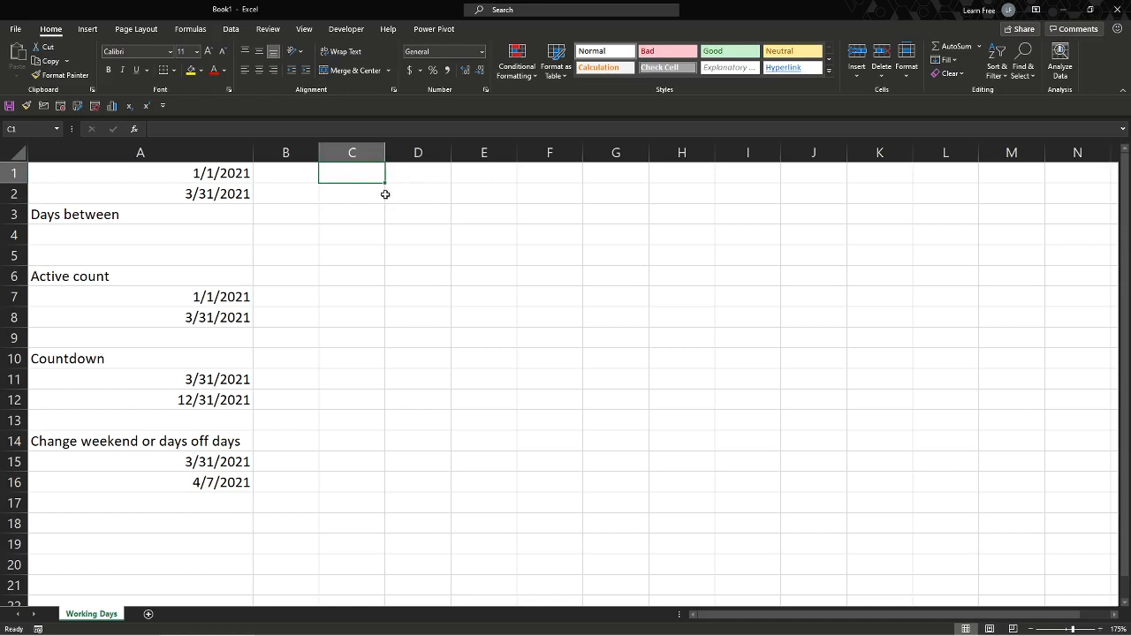
{"action": "type", "text": "="}
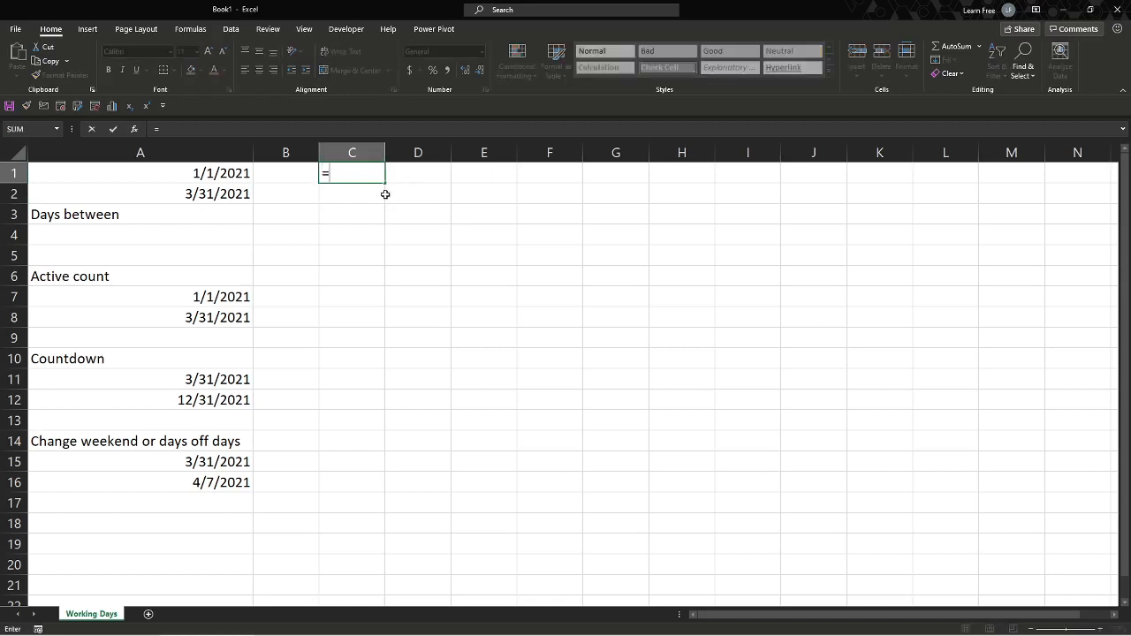
{"action": "type", "text": "net"}
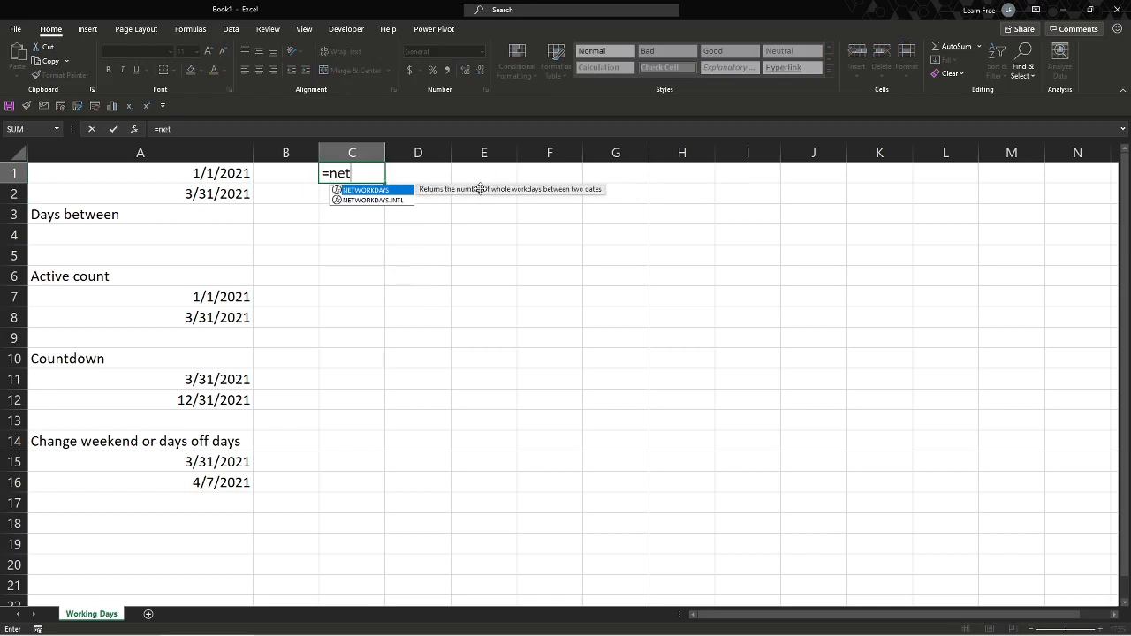
{"action": "double_click", "coordinate": [395, 193]}
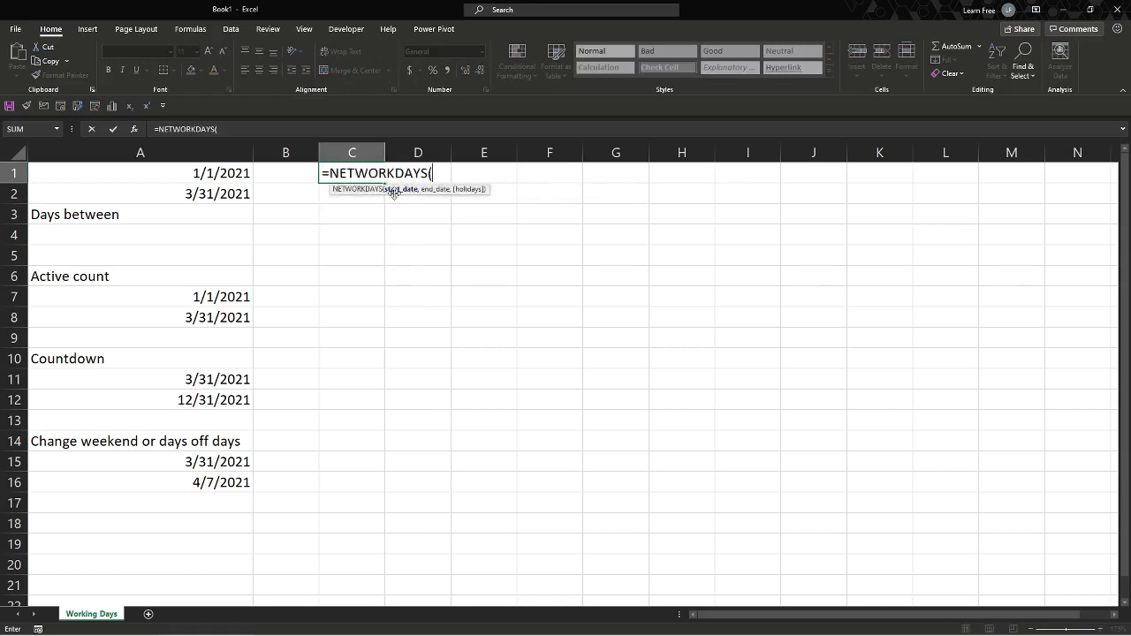
{"action": "left_click", "coordinate": [232, 175]}
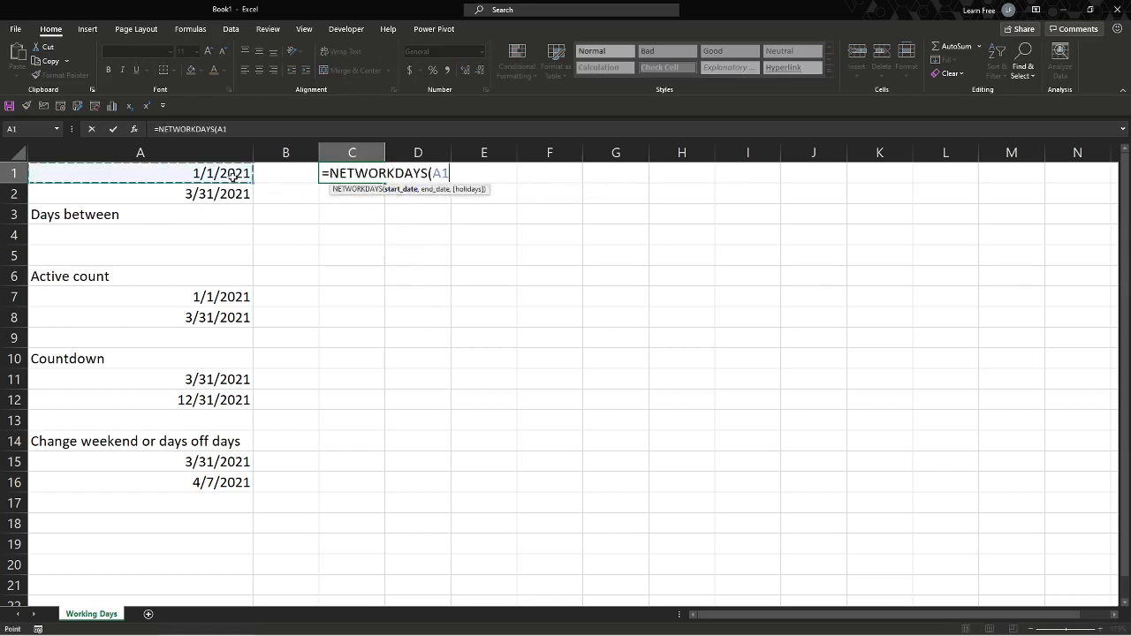
{"action": "type", "text": ","}
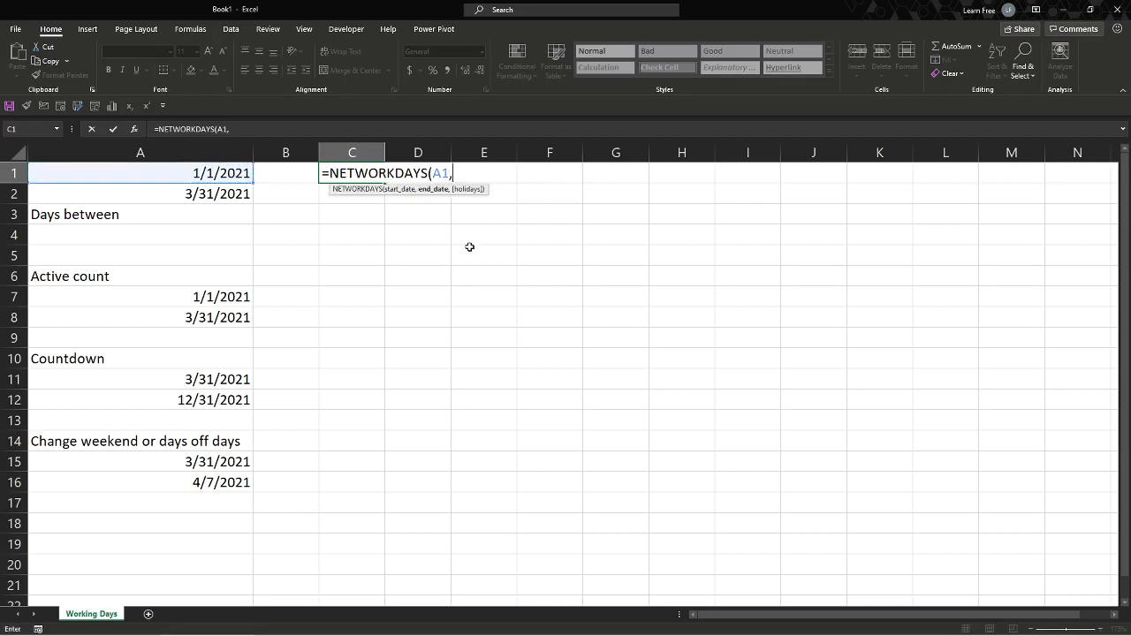
{"action": "left_click", "coordinate": [237, 195]}
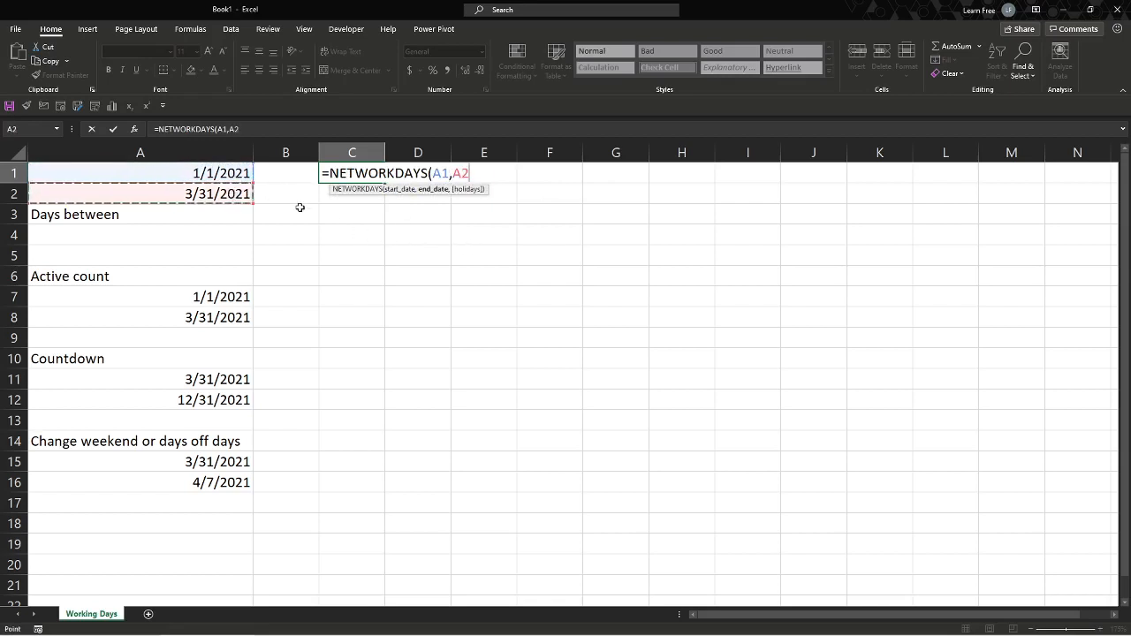
{"action": "type", "text": ","}
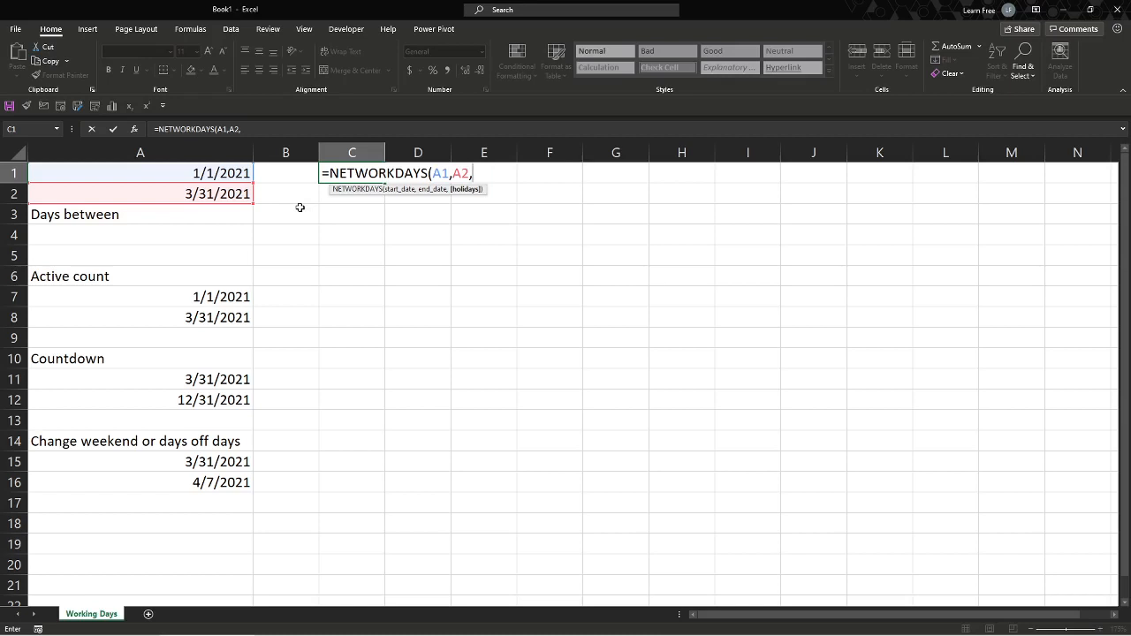
{"action": "type", "text": "3)"}
{"action": "key", "text": "Return"}
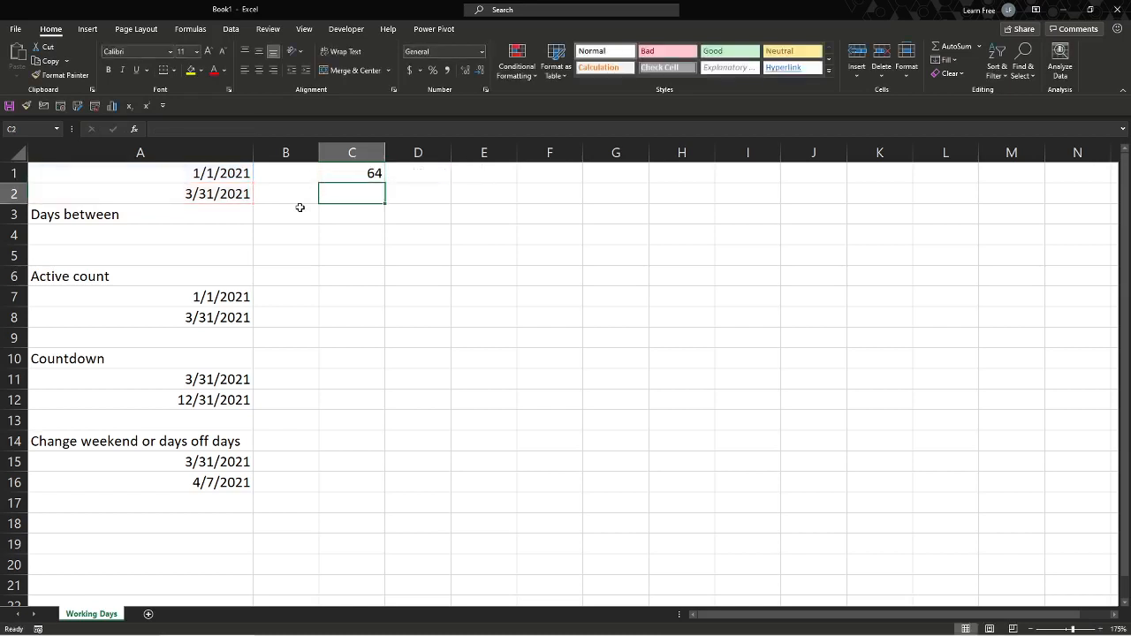
{"action": "key", "text": "Up"}
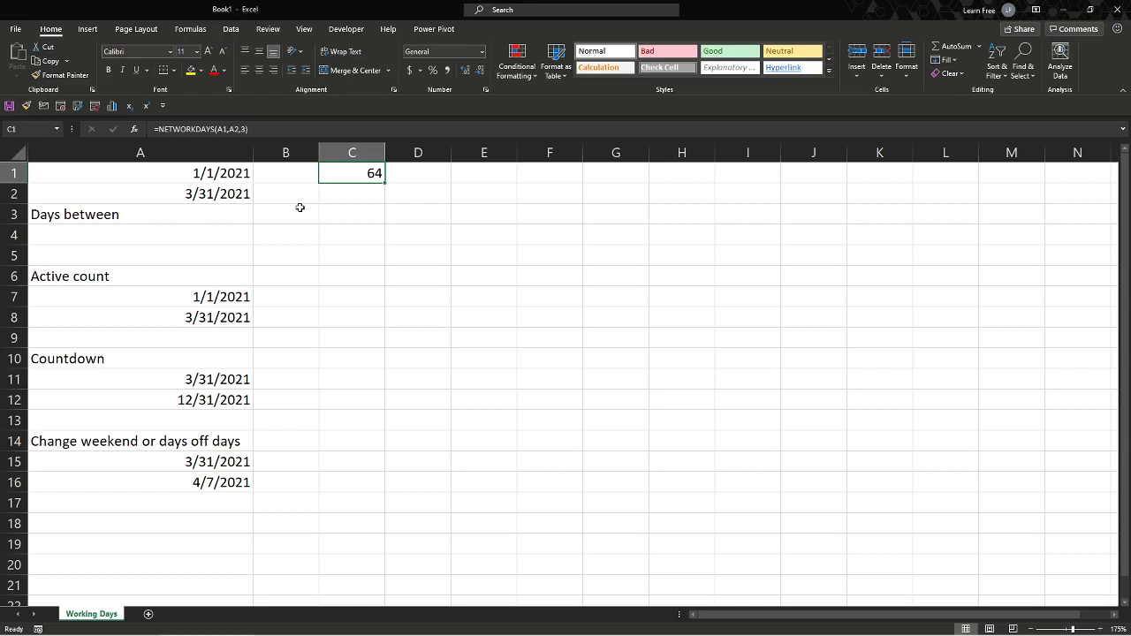
{"action": "key", "text": "Down"}
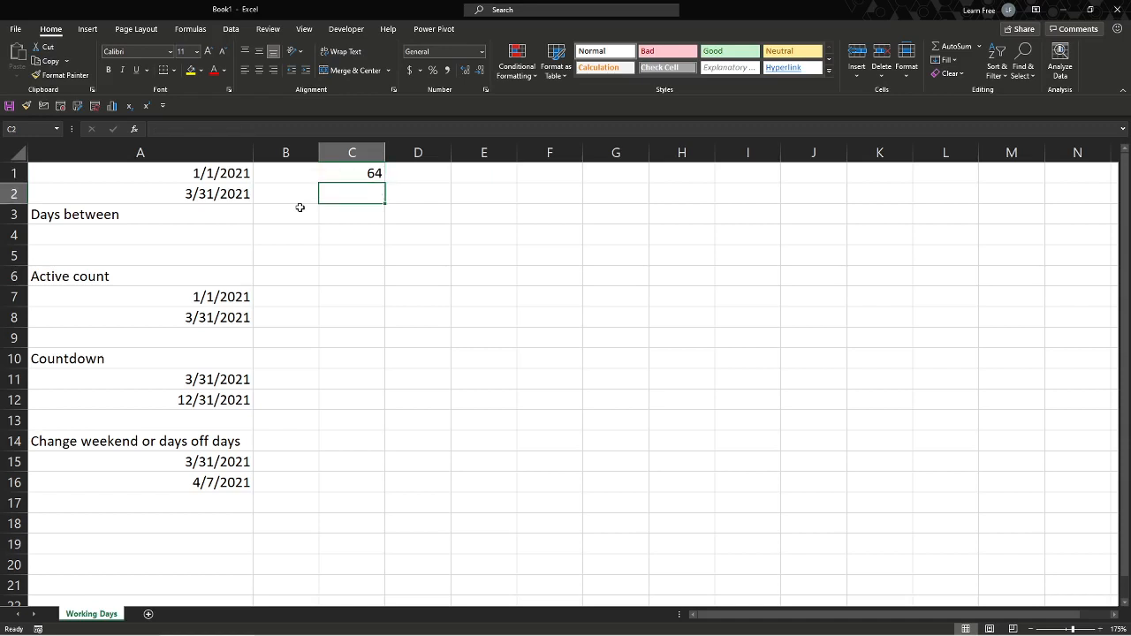
{"action": "key", "text": "Up"}
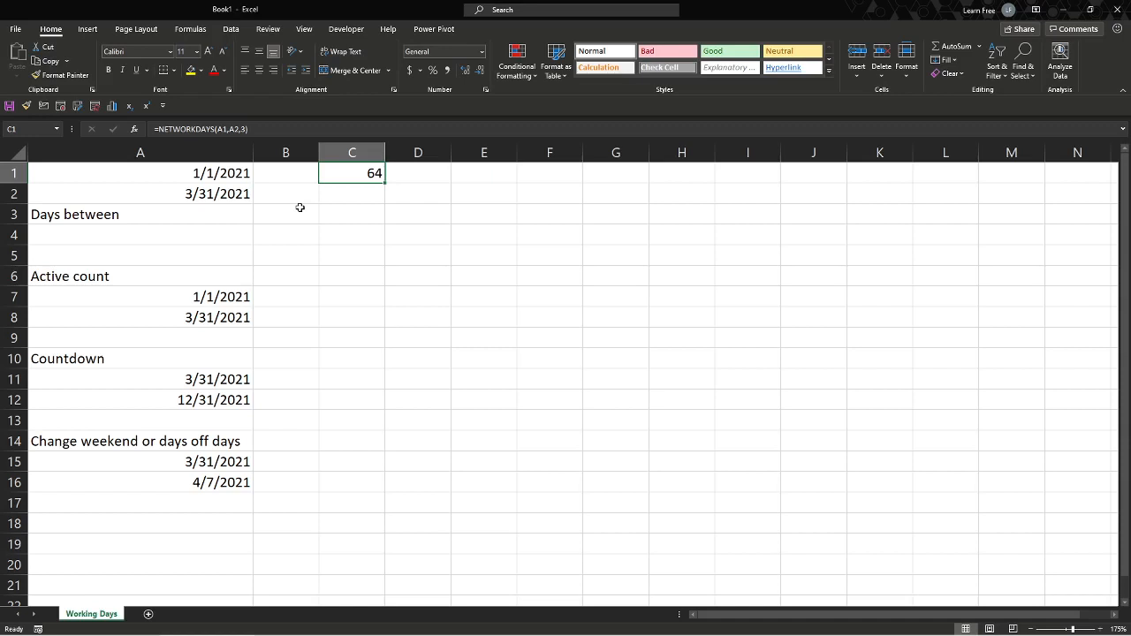
{"action": "left_click", "coordinate": [346, 191]}
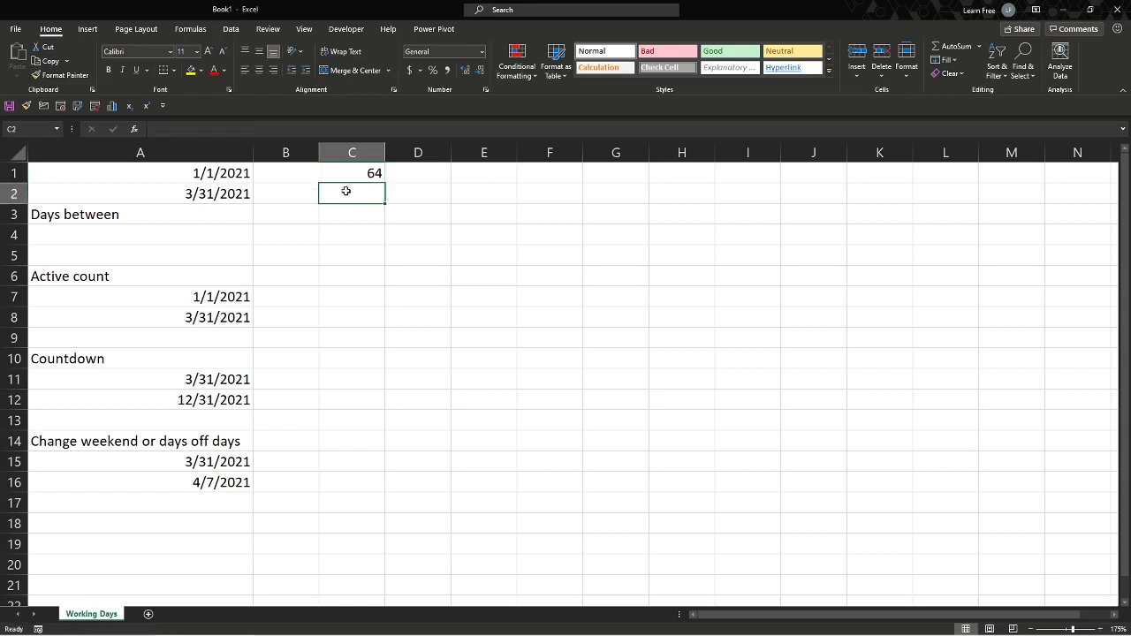
{"action": "type", "text": "=net"}
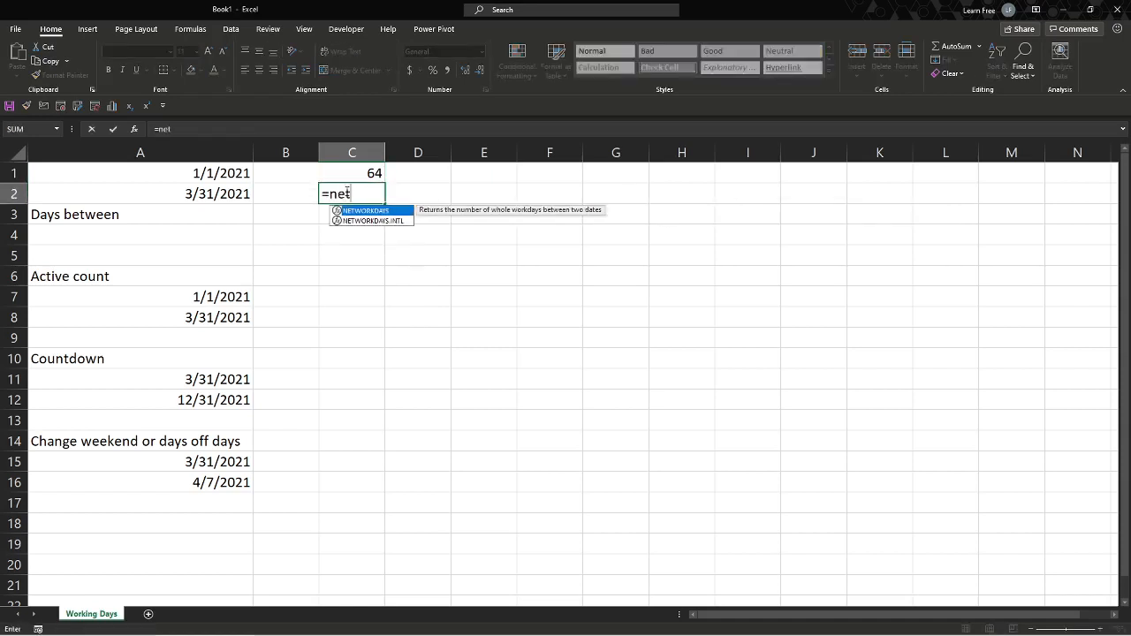
{"action": "key", "text": "Escape"}
{"action": "key", "text": "Escape"}
{"action": "key", "text": "Down"}
{"action": "key", "text": "Down"}
{"action": "key", "text": "Down"}
{"action": "key", "text": "Down"}
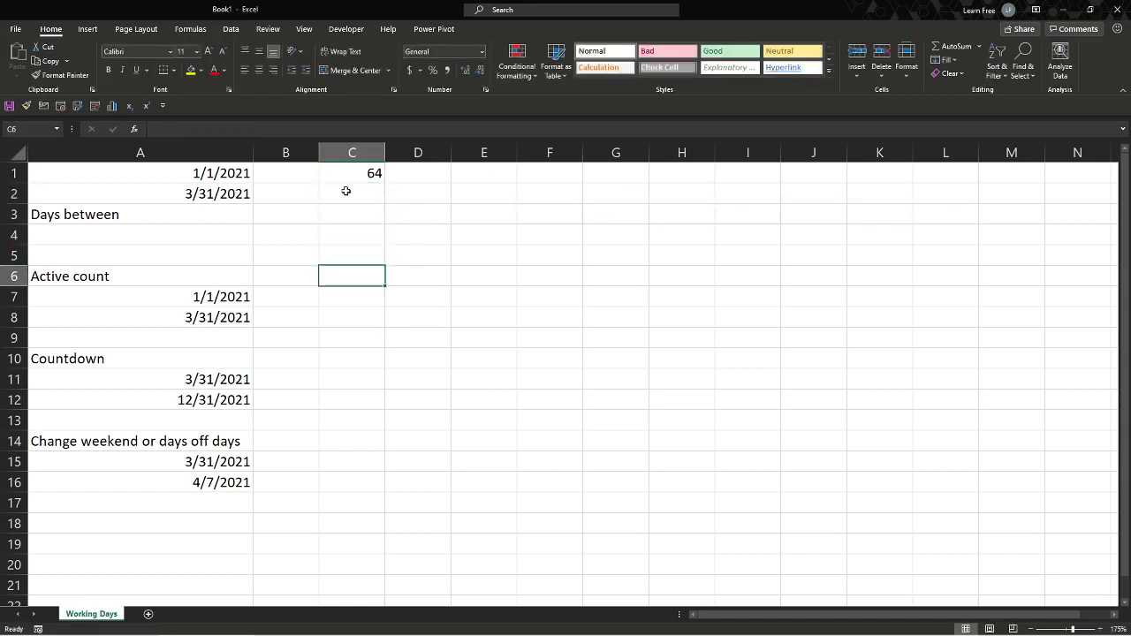
{"action": "key", "text": "Down"}
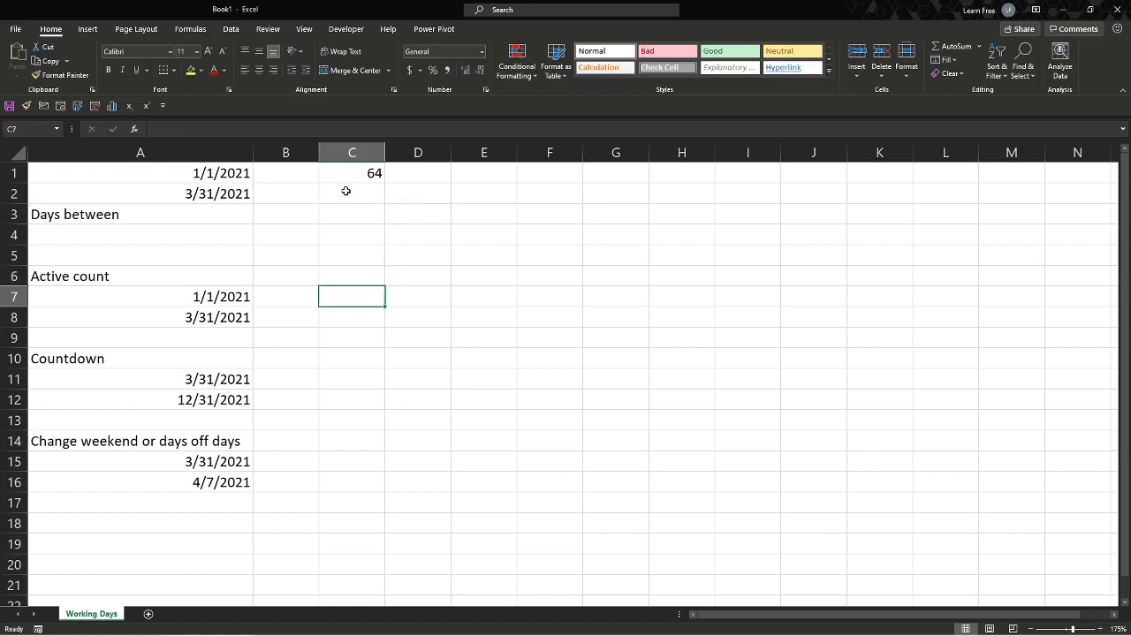
{"action": "key", "text": "Left"}
{"action": "key", "text": "Left"}
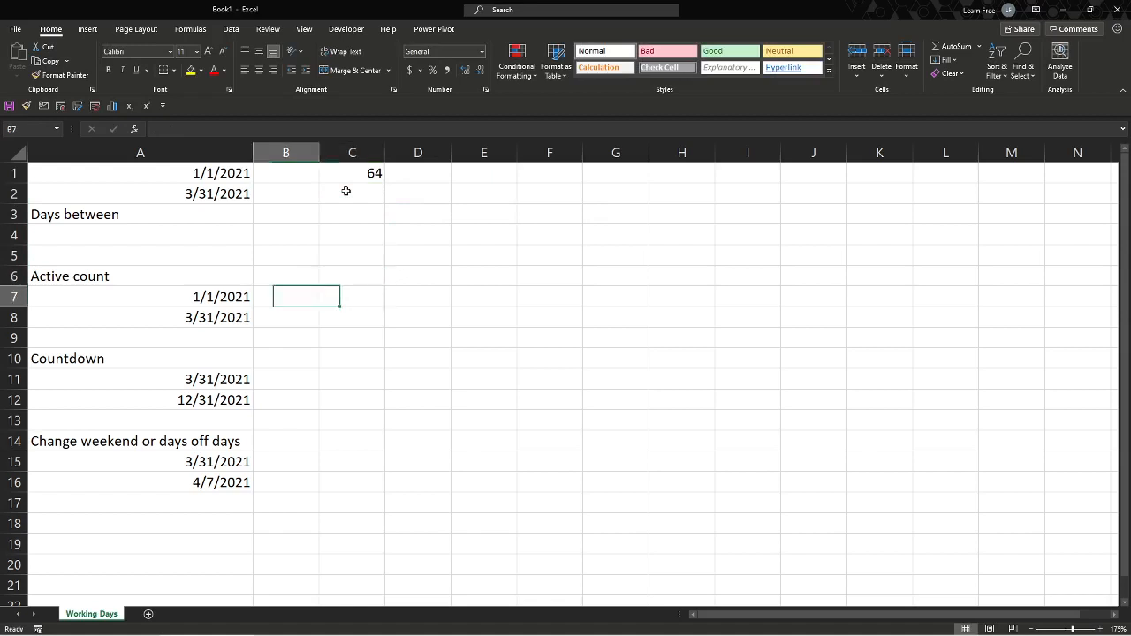
{"action": "key", "text": "Down"}
{"action": "key", "text": "Up"}
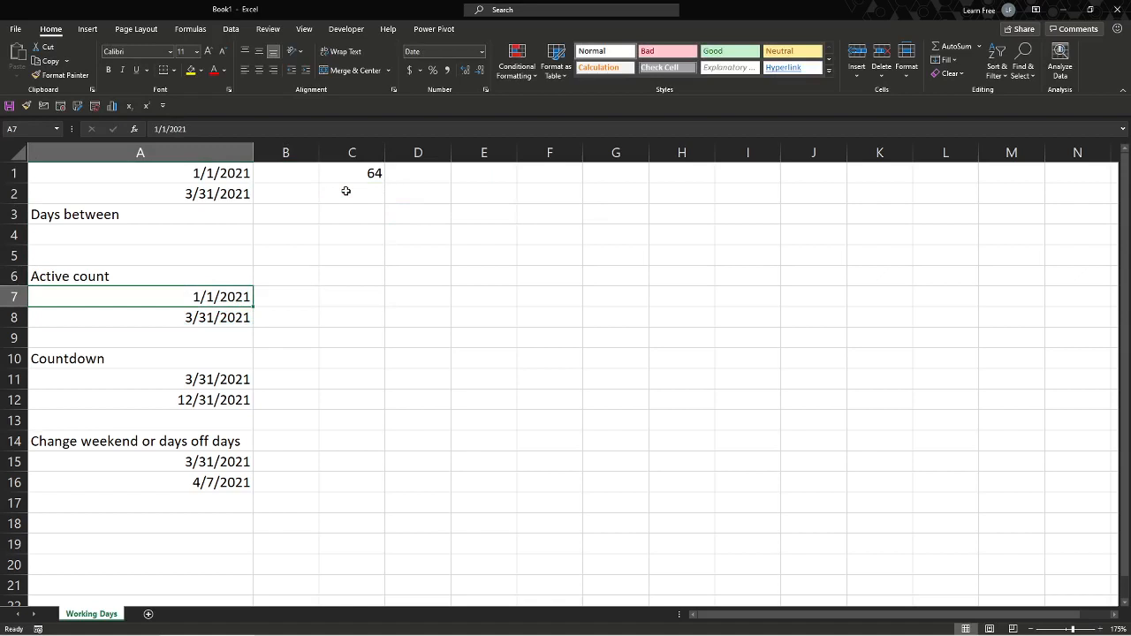
{"action": "key", "text": "Right"}
{"action": "key", "text": "Right"}
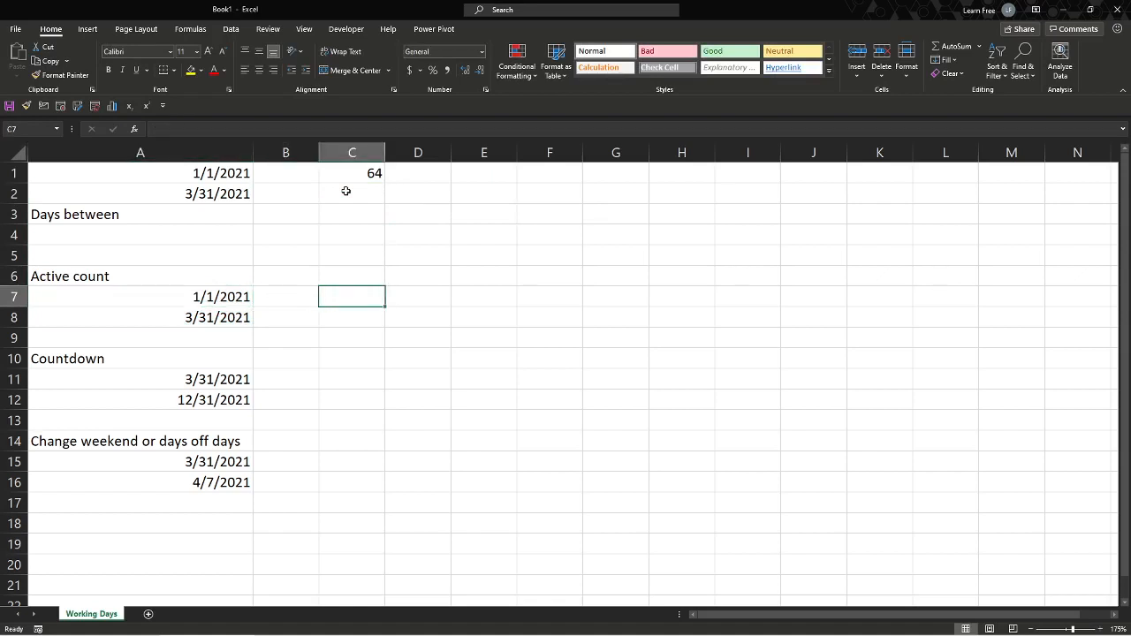
{"action": "key", "text": "Down"}
{"action": "key", "text": "Up"}
{"action": "key", "text": "Down"}
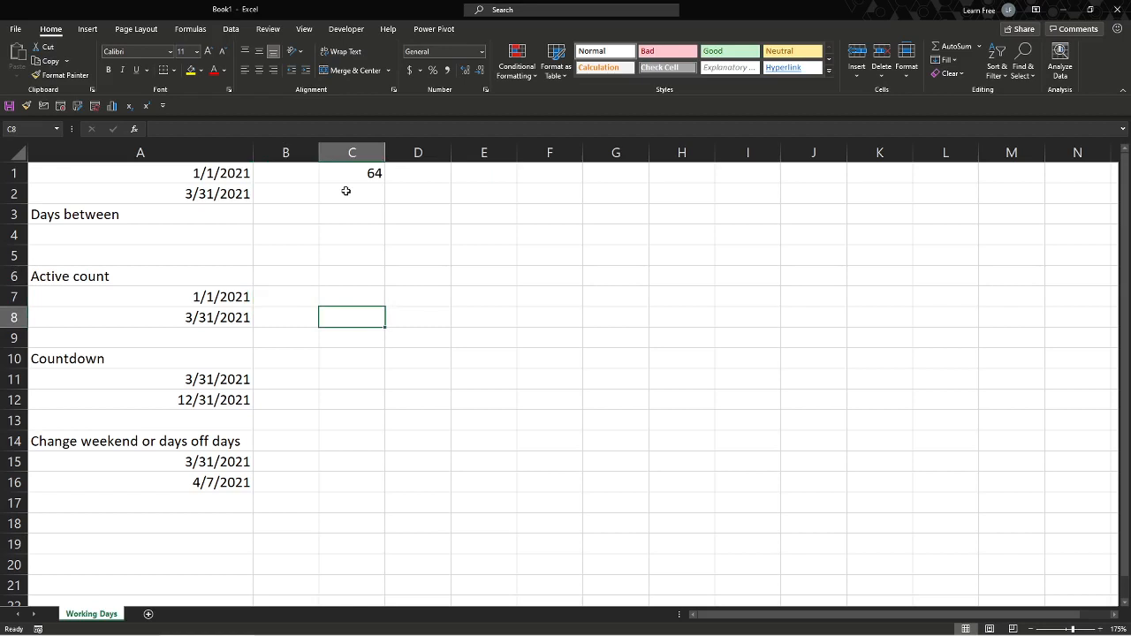
{"action": "key", "text": "Up"}
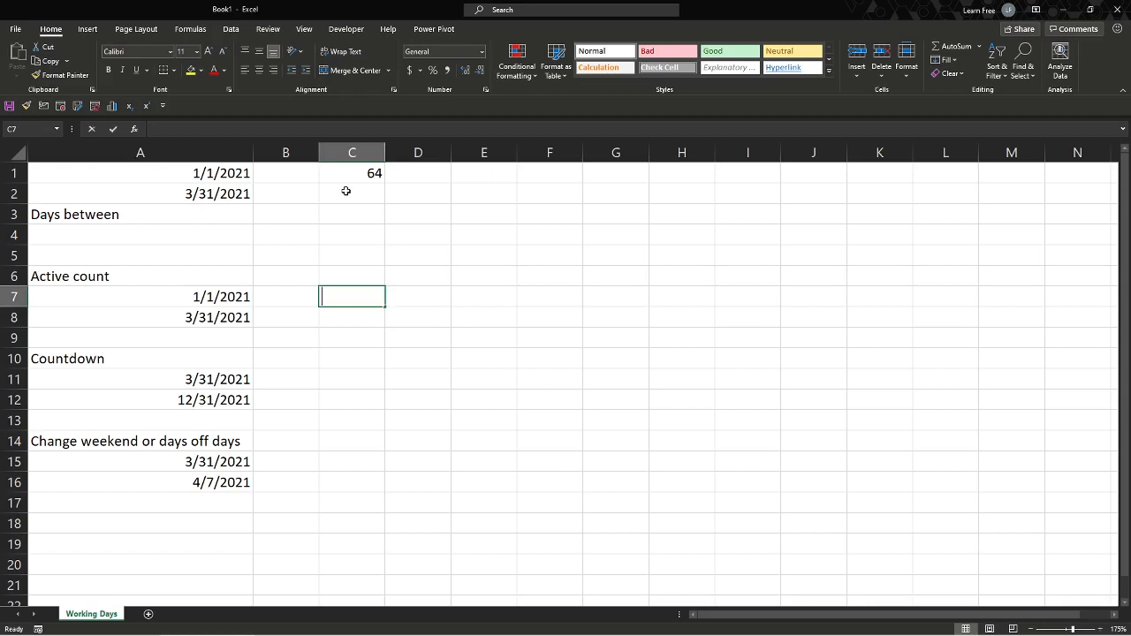
{"action": "type", "text": "="}
{"action": "key", "text": "Escape"}
- Set the end date in A2, above the Days between label, to 03/01/2021
{"action": "key", "text": "Left"}
{"action": "key", "text": "Left"}
{"action": "key", "text": "Up"}
{"action": "key", "text": "Up"}
{"action": "key", "text": "Up"}
{"action": "key", "text": "Up"}
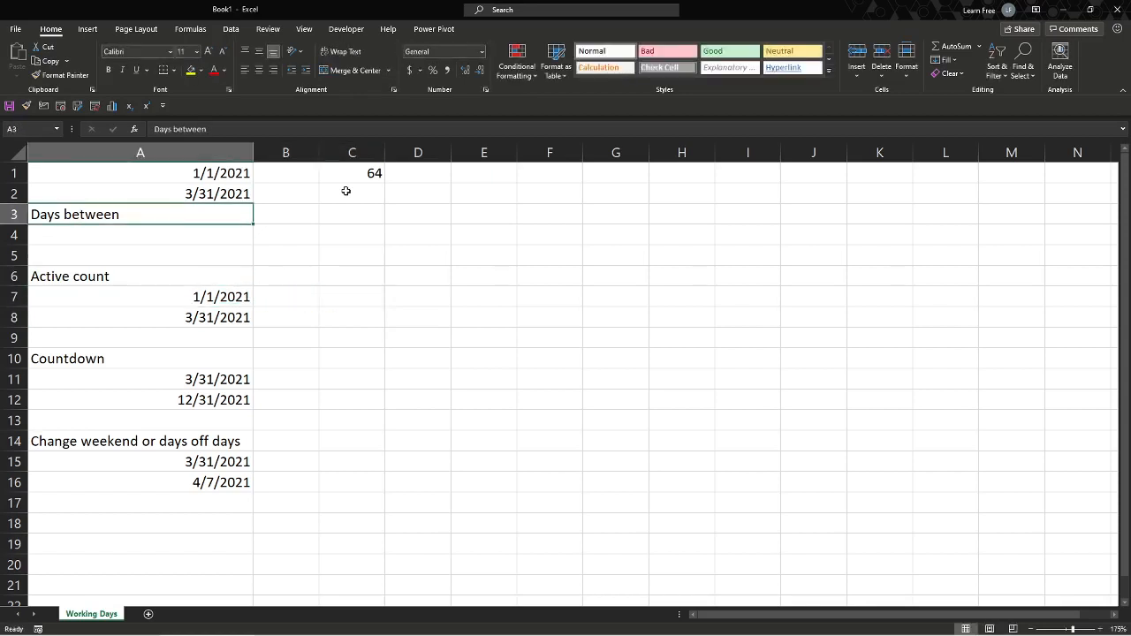
{"action": "key", "text": "Up"}
{"action": "type", "text": "03/01/202"}
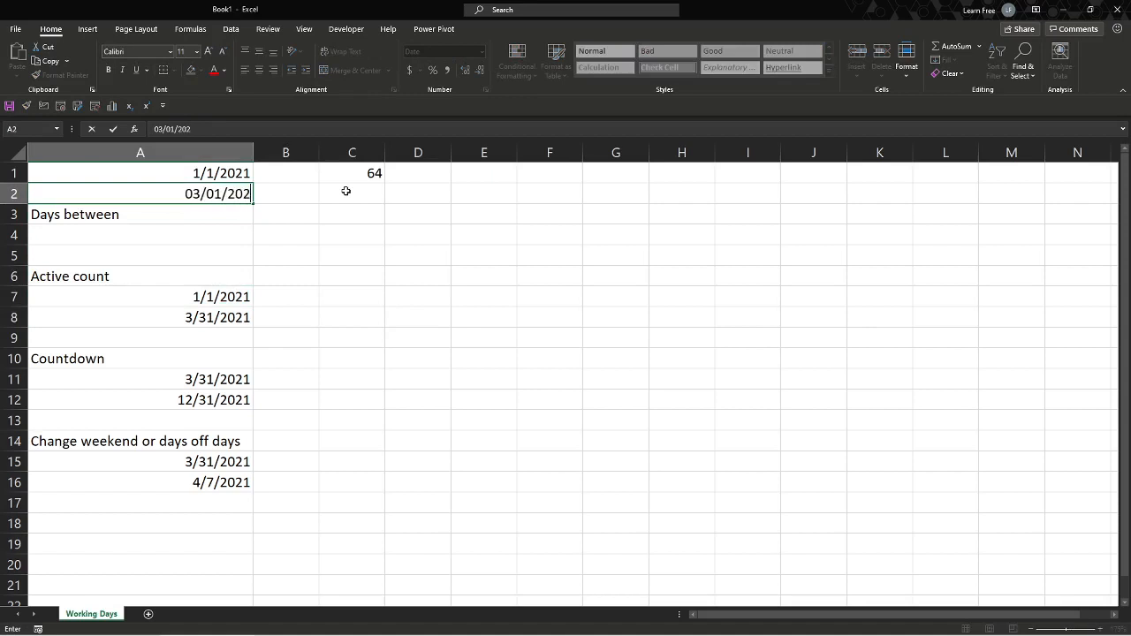
{"action": "type", "text": "1"}
{"action": "key", "text": "Return"}
- Examine the formula behind the end date in A8 of the Active count section
{"action": "key", "text": "Right"}
{"action": "key", "text": "Down"}
{"action": "key", "text": "Down"}
{"action": "key", "text": "Down"}
{"action": "key", "text": "Down"}
{"action": "key", "text": "Right"}
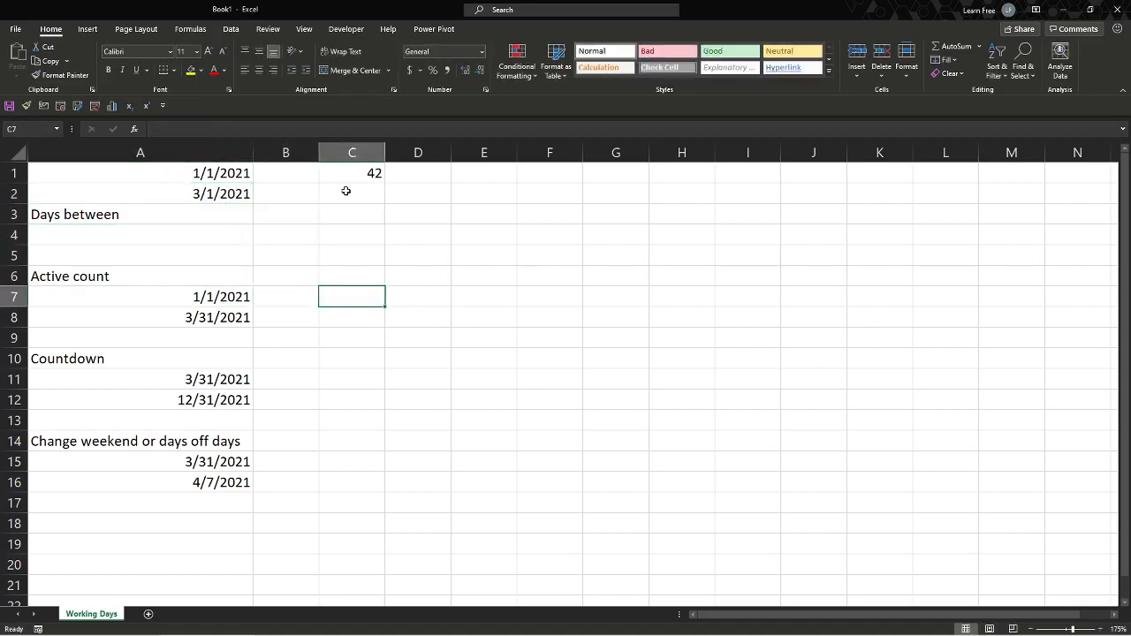
{"action": "key", "text": "Left"}
{"action": "key", "text": "Left"}
{"action": "key", "text": "Down"}
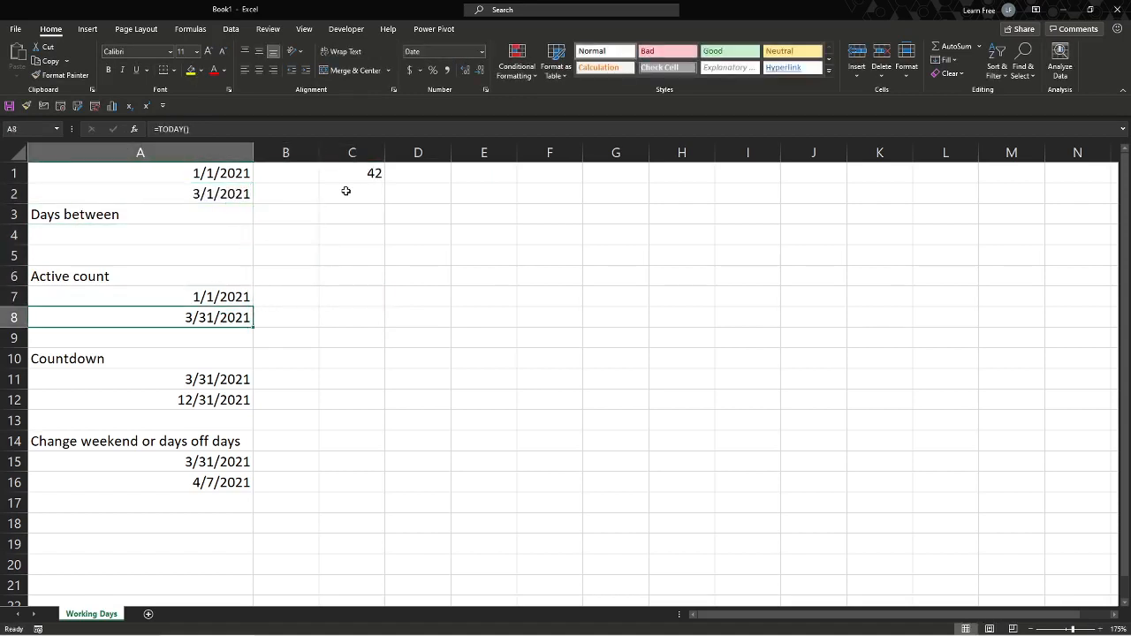
{"action": "key", "text": "F2"}
{"action": "key", "text": "Escape"}
- Enter the formula =TODAY() in B8, next to the Active count end date
{"action": "key", "text": "Right"}
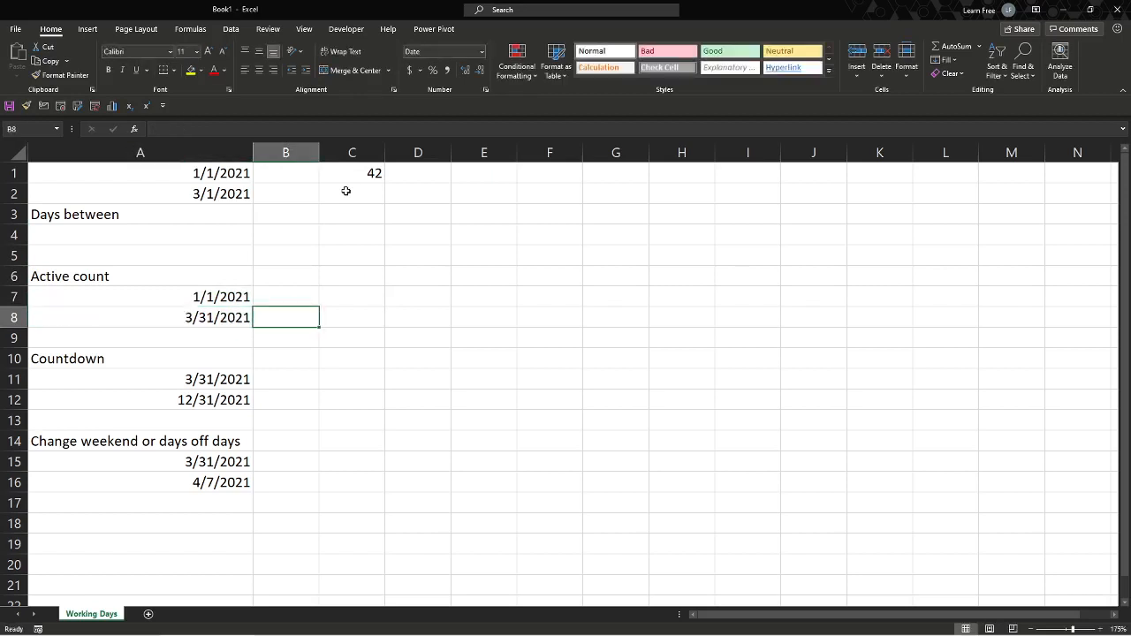
{"action": "type", "text": "=today"}
{"action": "key", "text": "Tab"}
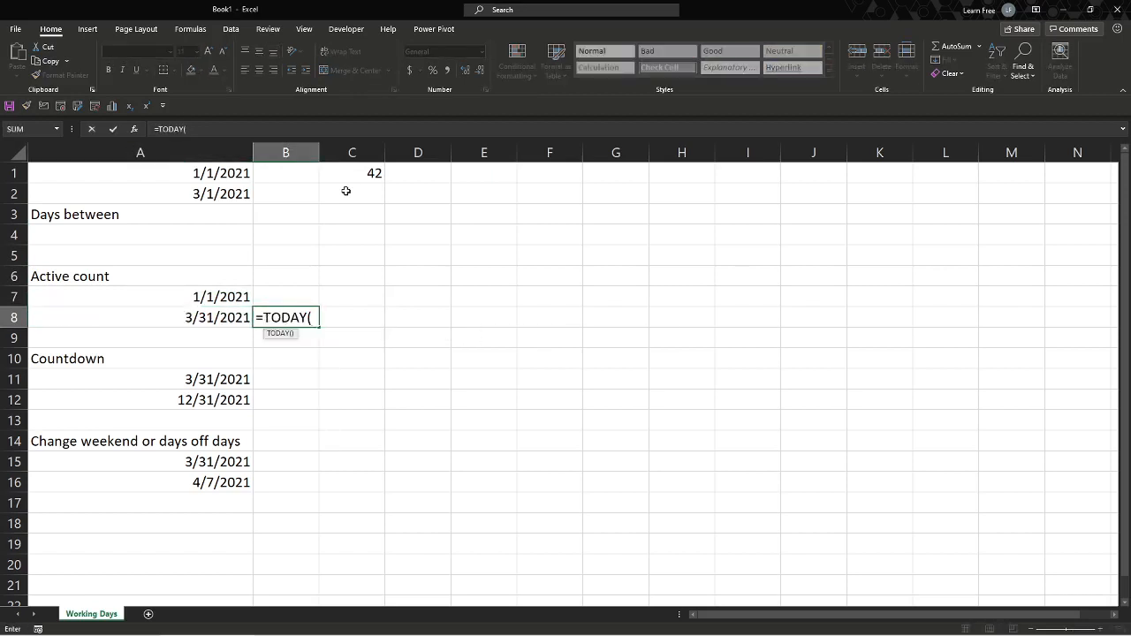
{"action": "type", "text": ")"}
{"action": "key", "text": "Return"}
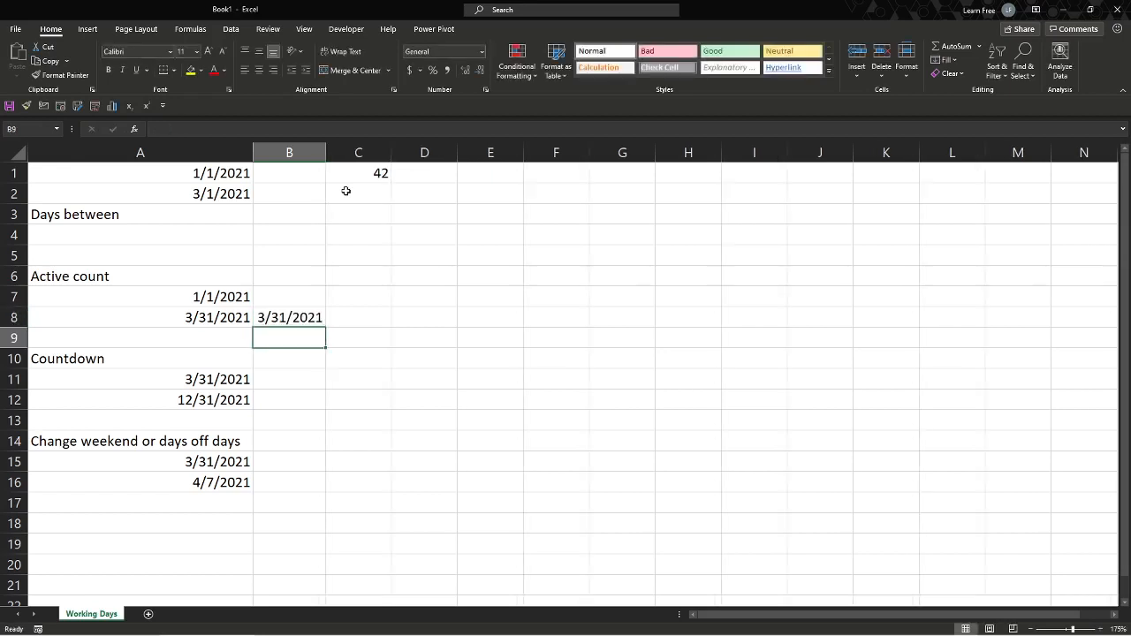
{"action": "key", "text": "Up"}
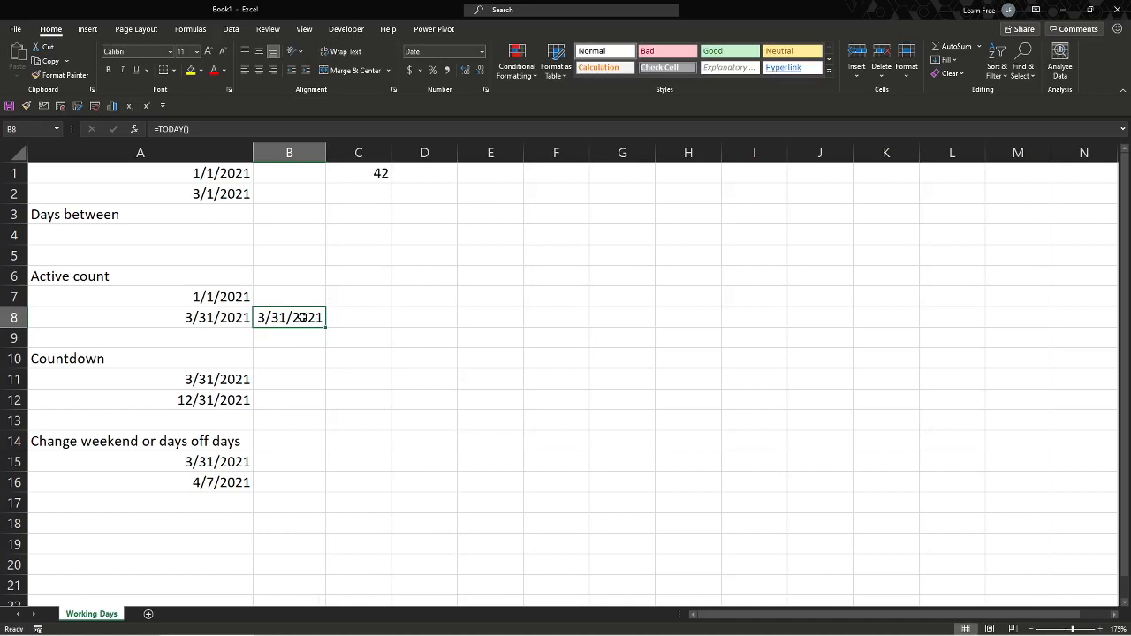
- Replace the formula in A8 of the Active count section with the date 03/30/2021
{"action": "left_click", "coordinate": [236, 323]}
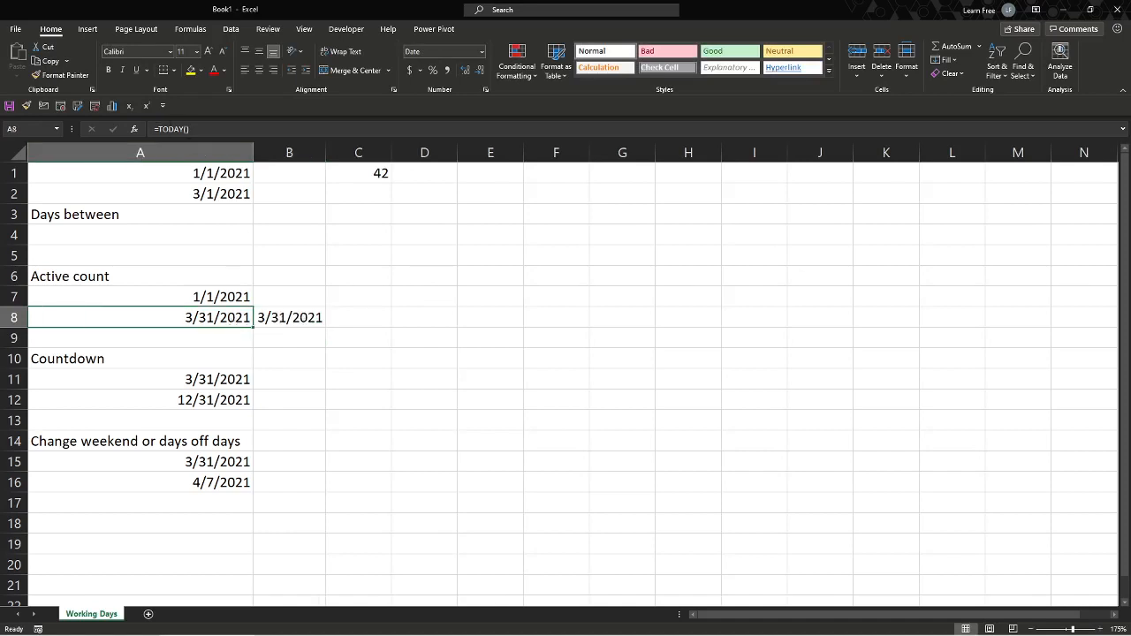
{"action": "left_click", "coordinate": [273, 319]}
{"action": "left_click", "coordinate": [348, 313]}
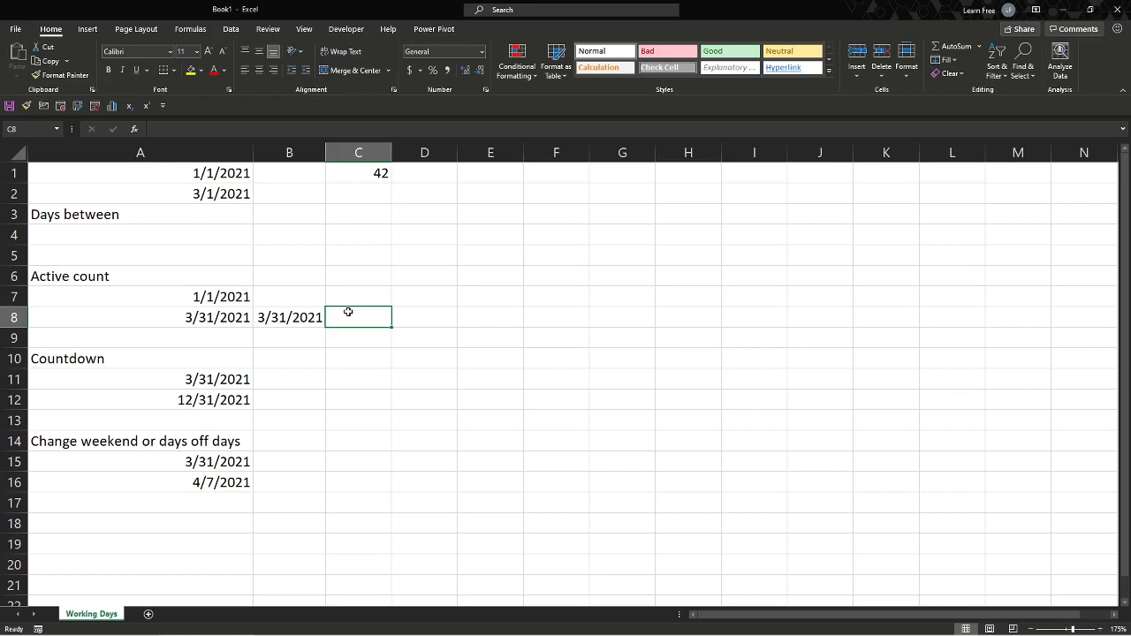
{"action": "left_click", "coordinate": [352, 297]}
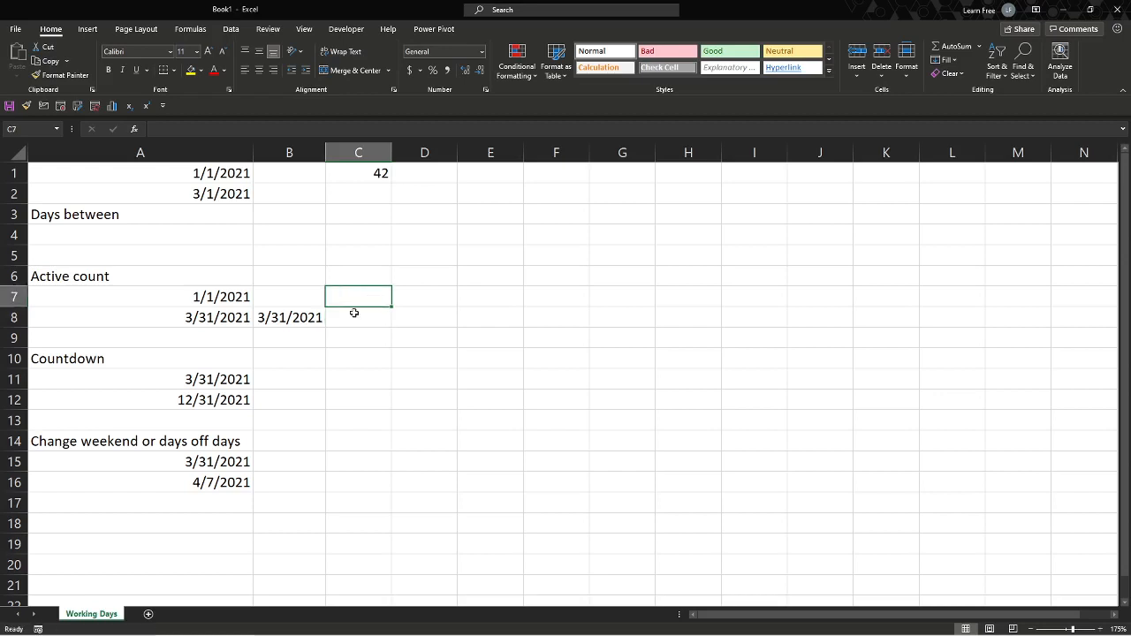
{"action": "key", "text": "Down"}
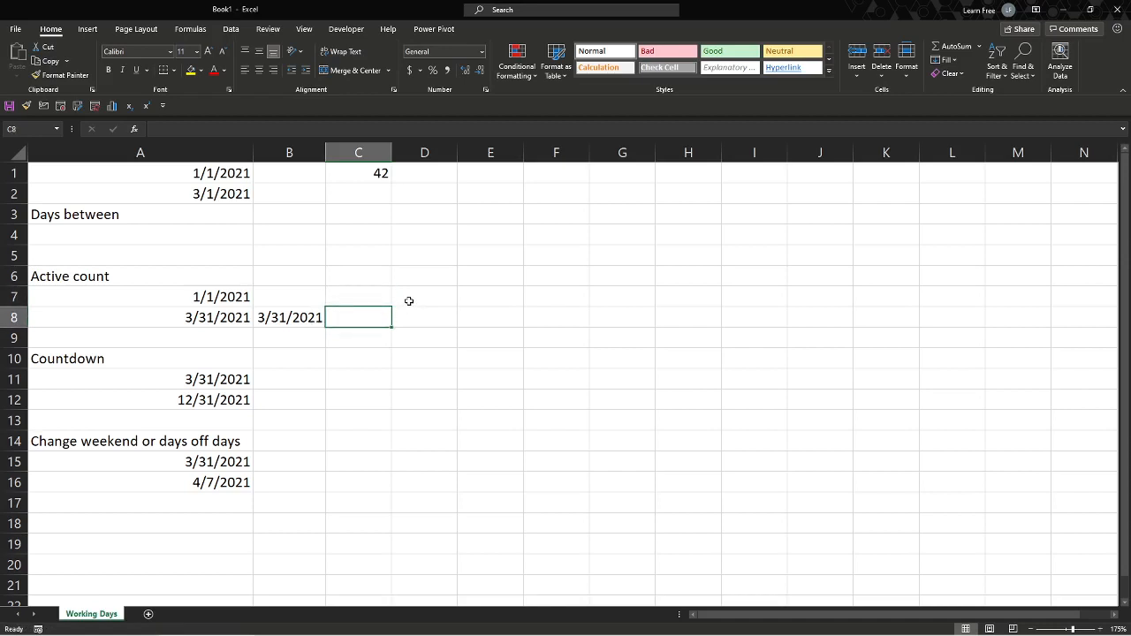
{"action": "key", "text": "Home"}
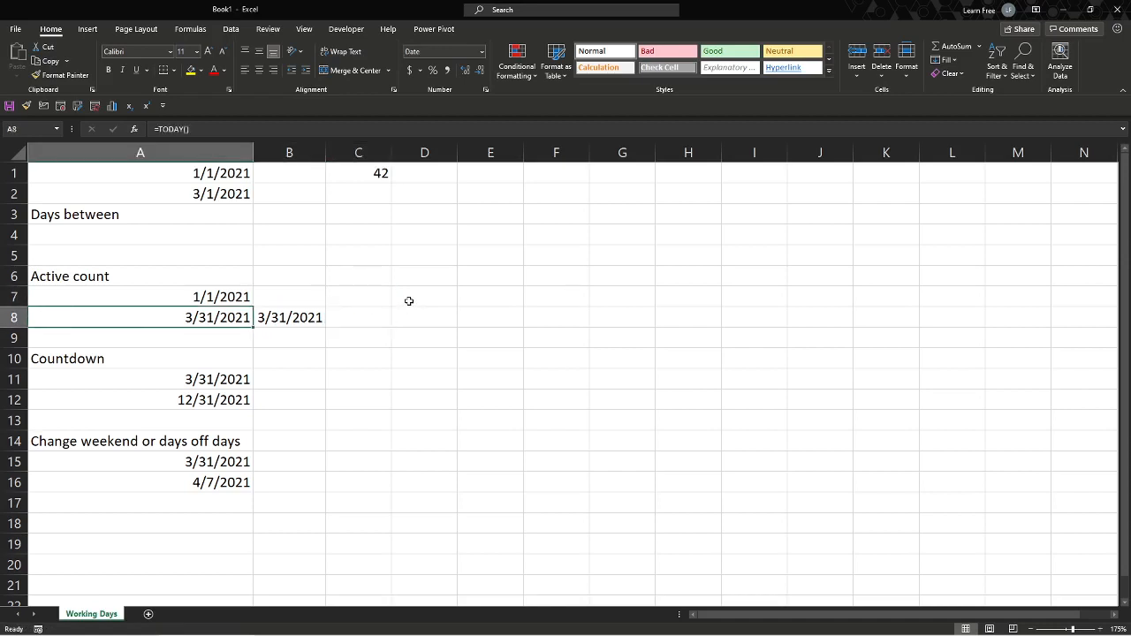
{"action": "type", "text": "03"}
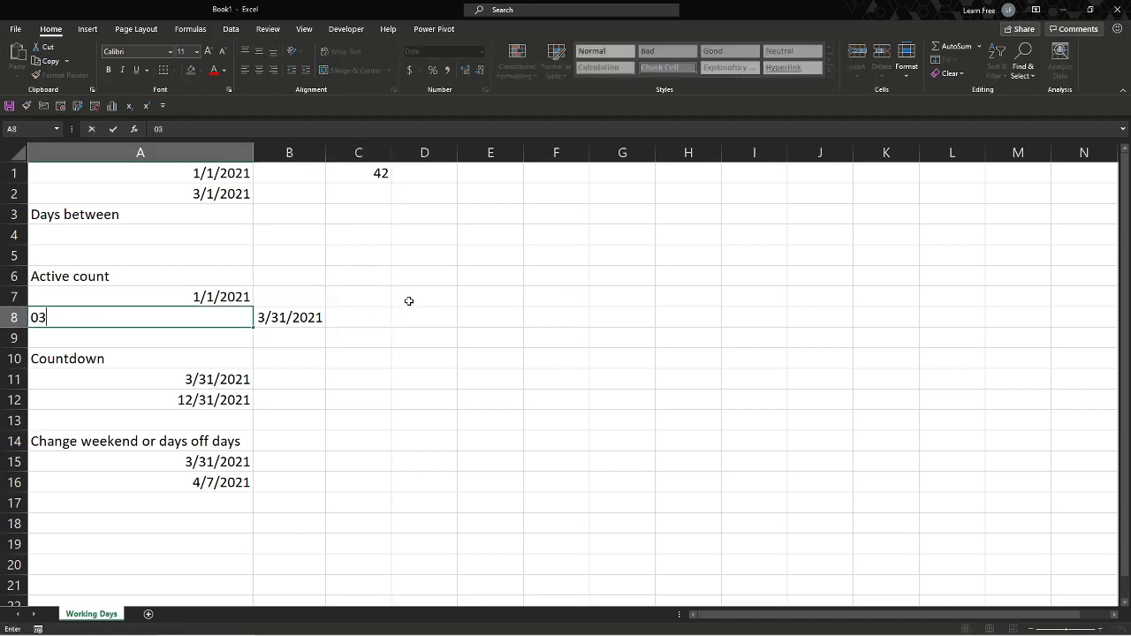
{"action": "type", "text": "/30/2021"}
{"action": "key", "text": "Return"}
{"action": "key", "text": "Up"}
{"action": "key", "text": "Right"}
{"action": "key", "text": "Right"}
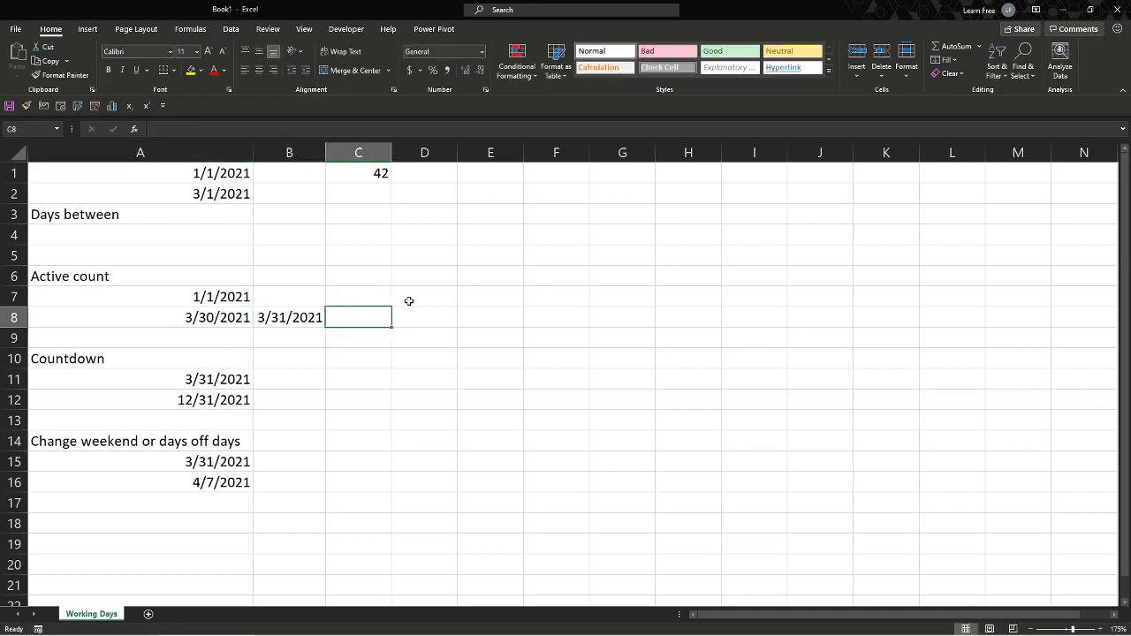
{"action": "type", "text": "=net"}
{"action": "key", "text": "Tab"}
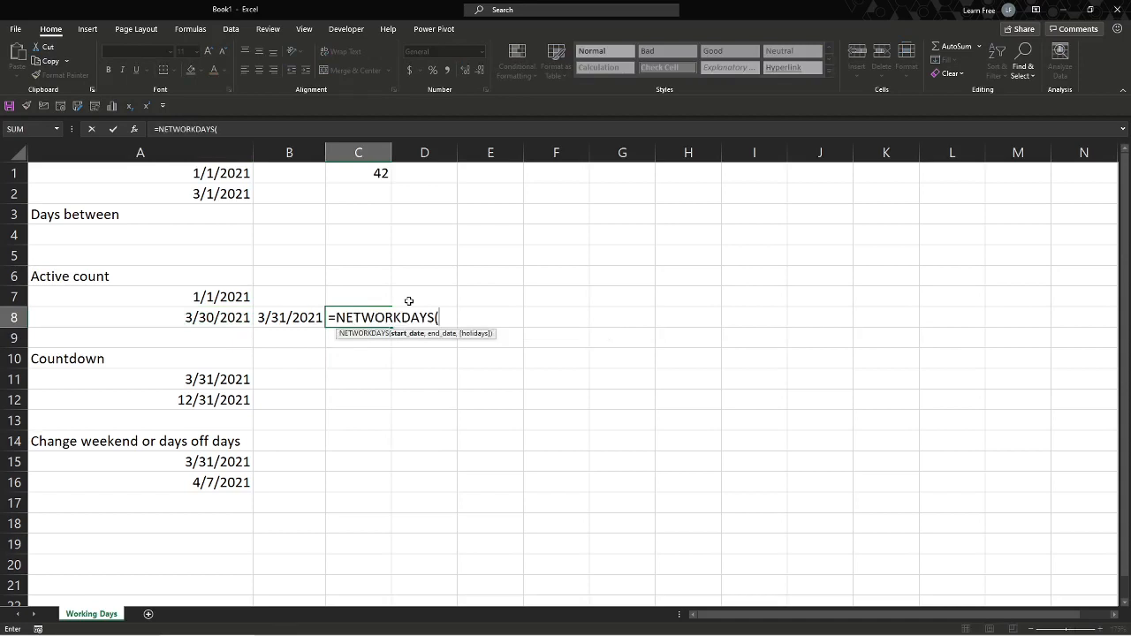
{"action": "key", "text": "Left"}
{"action": "key", "text": "Left"}
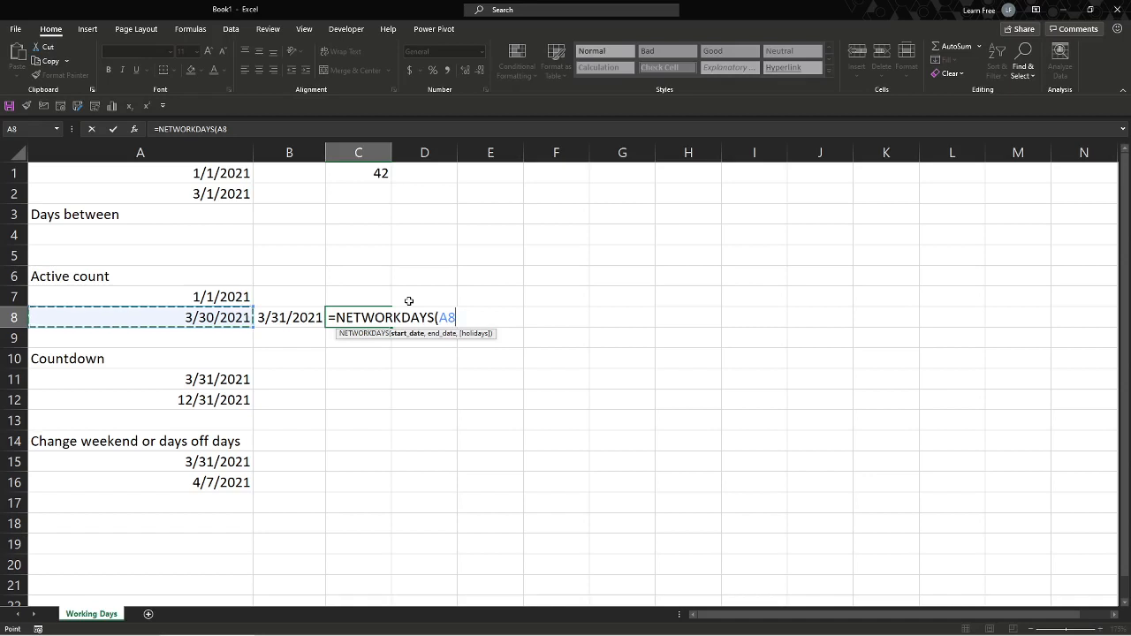
{"action": "key", "text": "Right"}
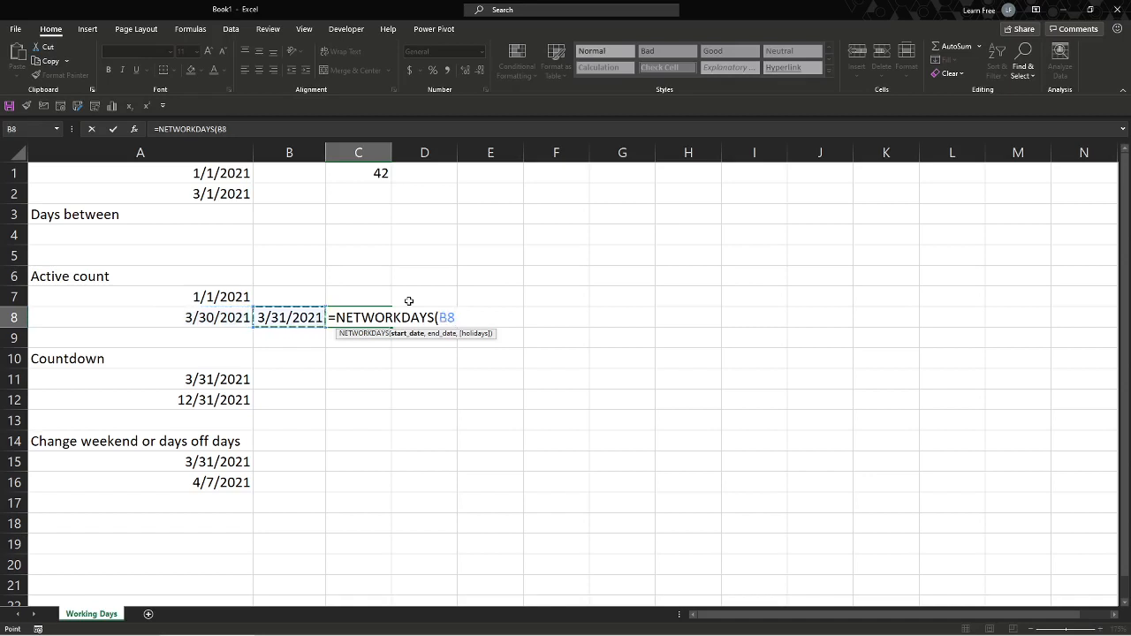
{"action": "key", "text": "Left"}
{"action": "key", "text": "Up"}
{"action": "type", "text": ","}
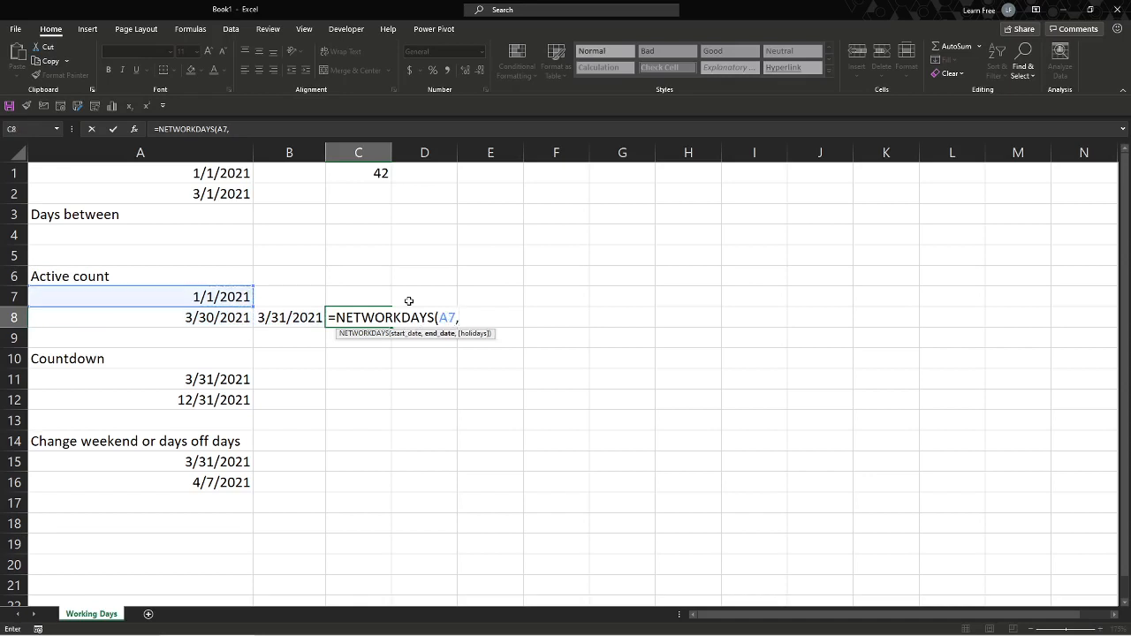
{"action": "key", "text": "Left"}
{"action": "type", "text": ","}
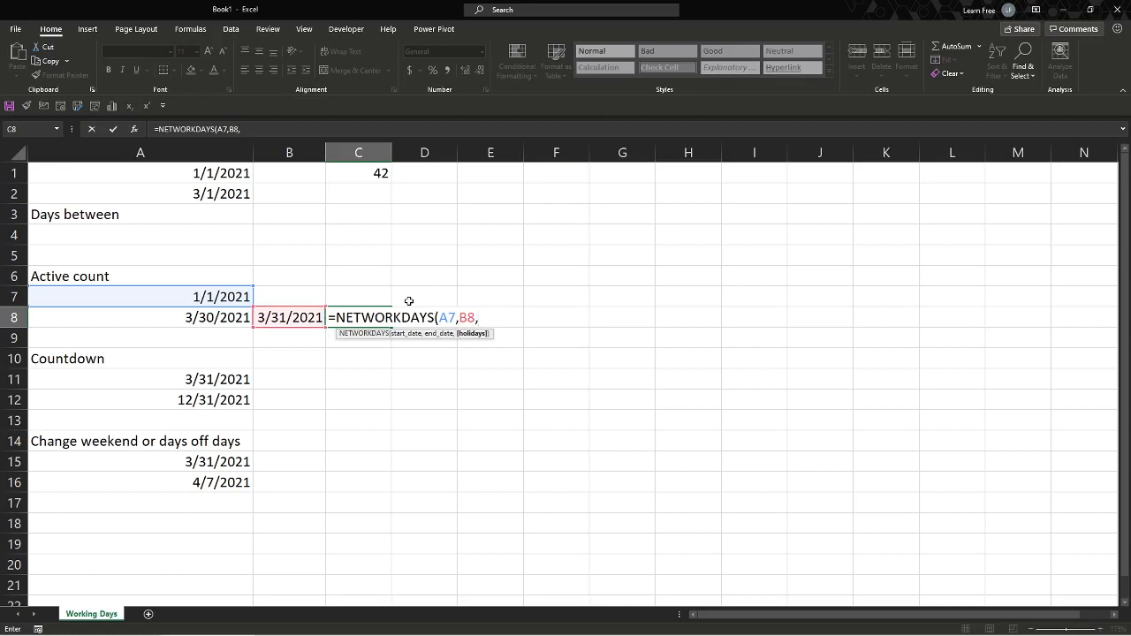
{"action": "key", "text": "Escape"}
- Enter =NETWORKDAYS(A8,B8,0) in C8 to count the workdays between the two dates in row 8
{"action": "type", "text": "=net"}
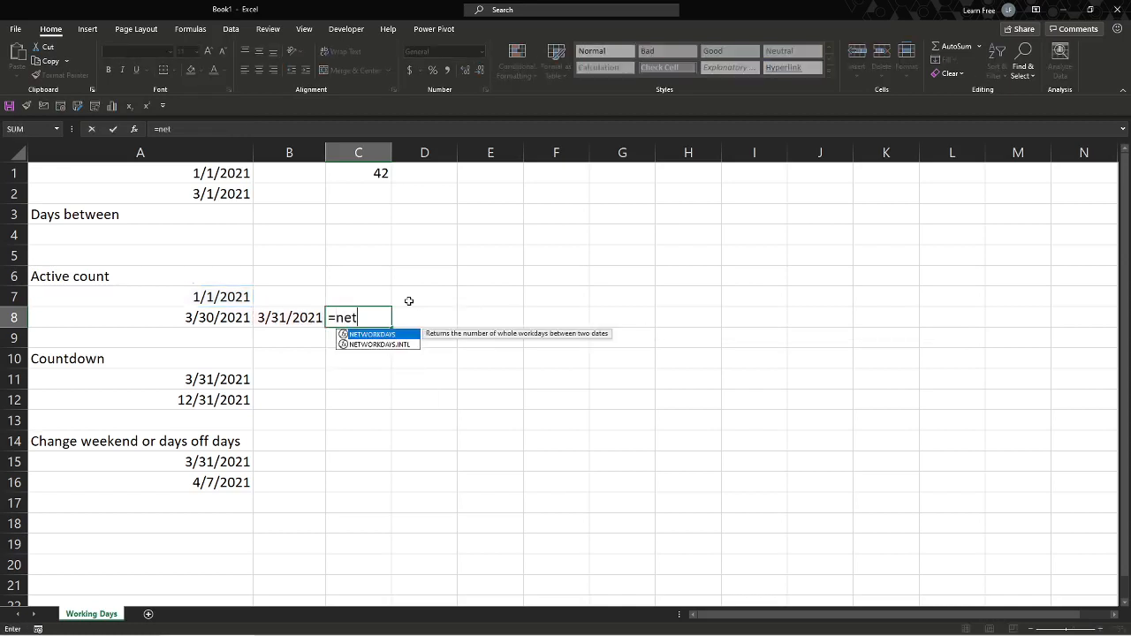
{"action": "key", "text": "Tab"}
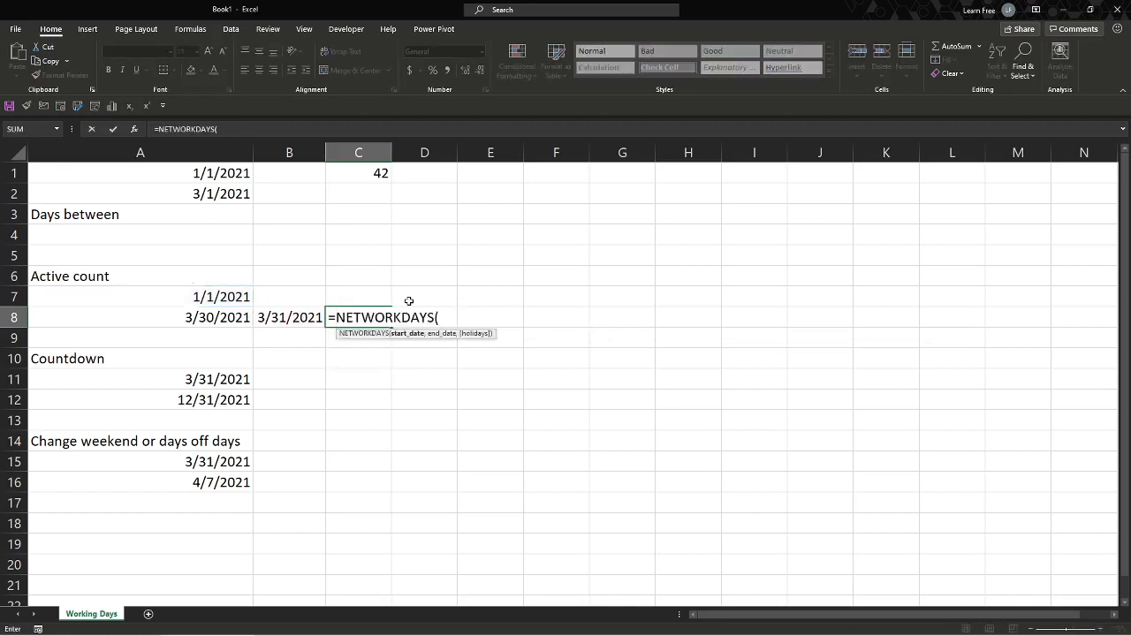
{"action": "key", "text": "Left"}
{"action": "key", "text": "Left"}
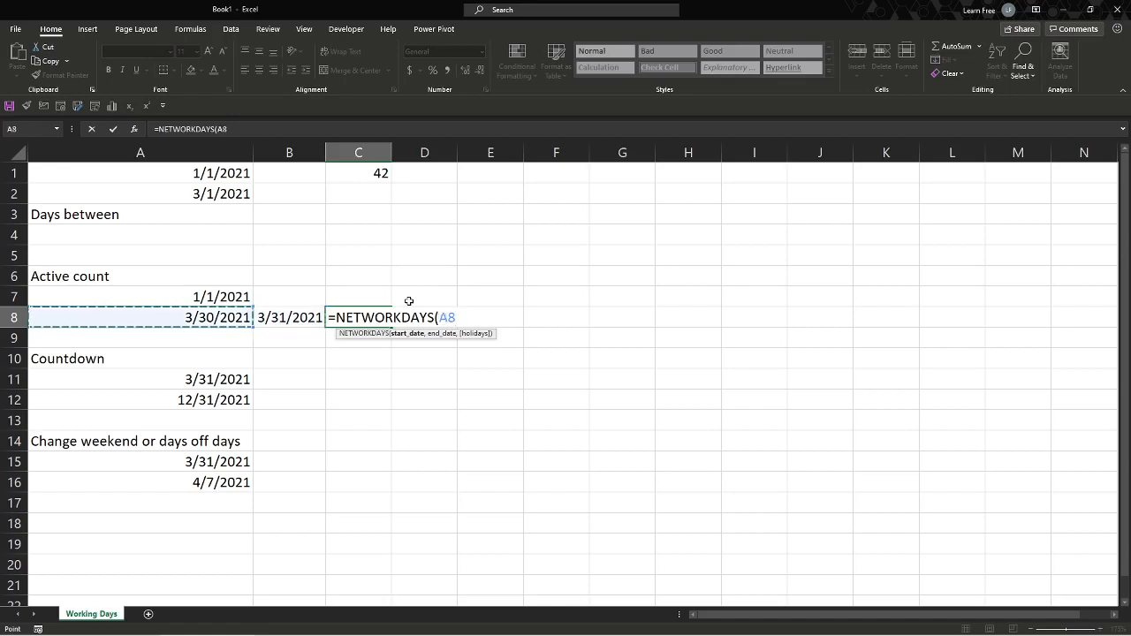
{"action": "type", "text": ","}
{"action": "key", "text": "Left"}
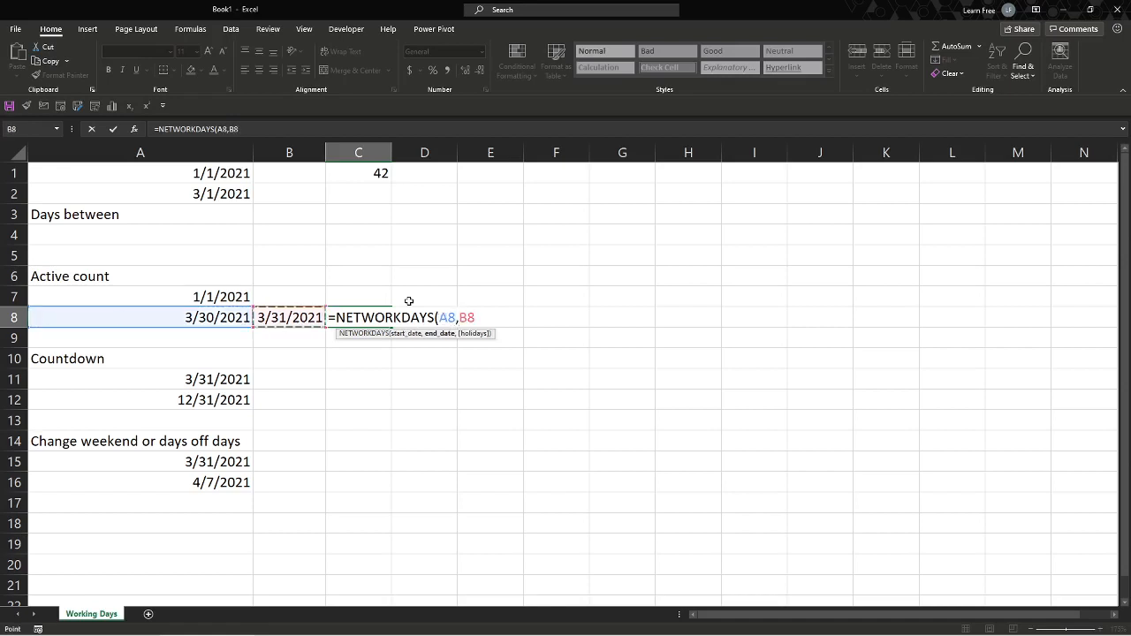
{"action": "type", "text": ",0)"}
{"action": "key", "text": "Return"}
- Replace the start date in A8 with the formula =B8-5
{"action": "key", "text": "Up"}
{"action": "key", "text": "Left"}
{"action": "key", "text": "Left"}
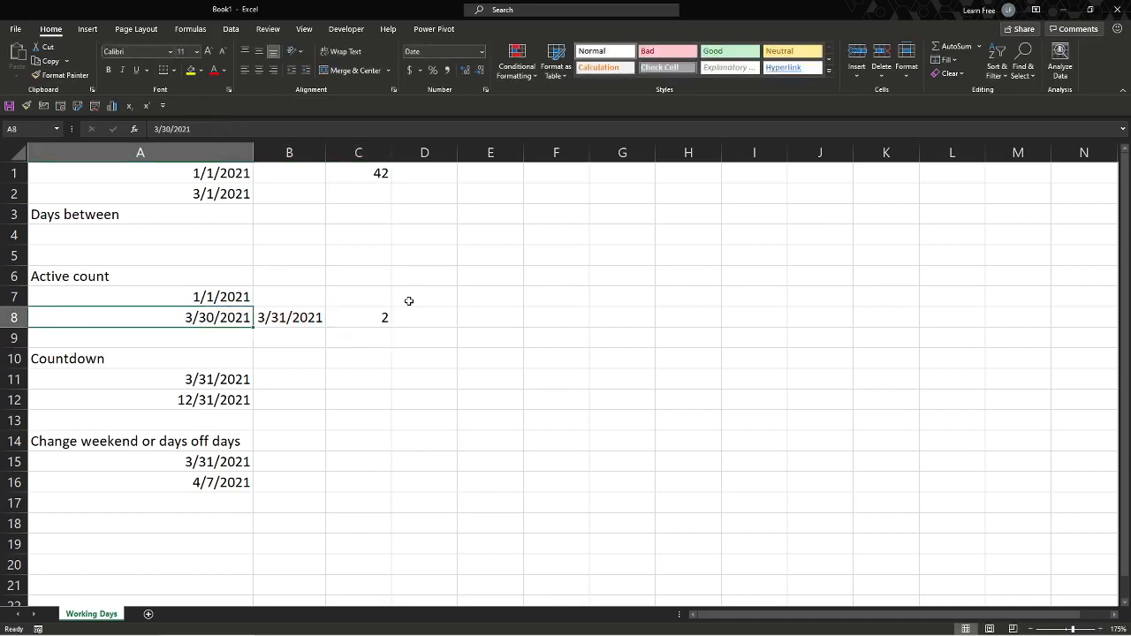
{"action": "type", "text": "="}
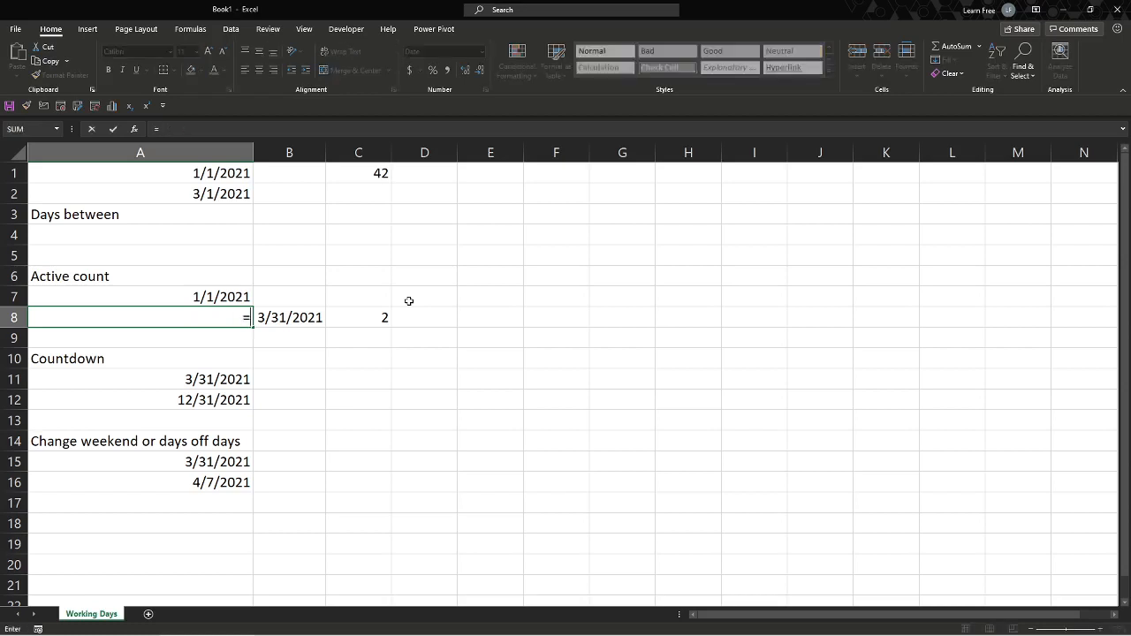
{"action": "key", "text": "Right"}
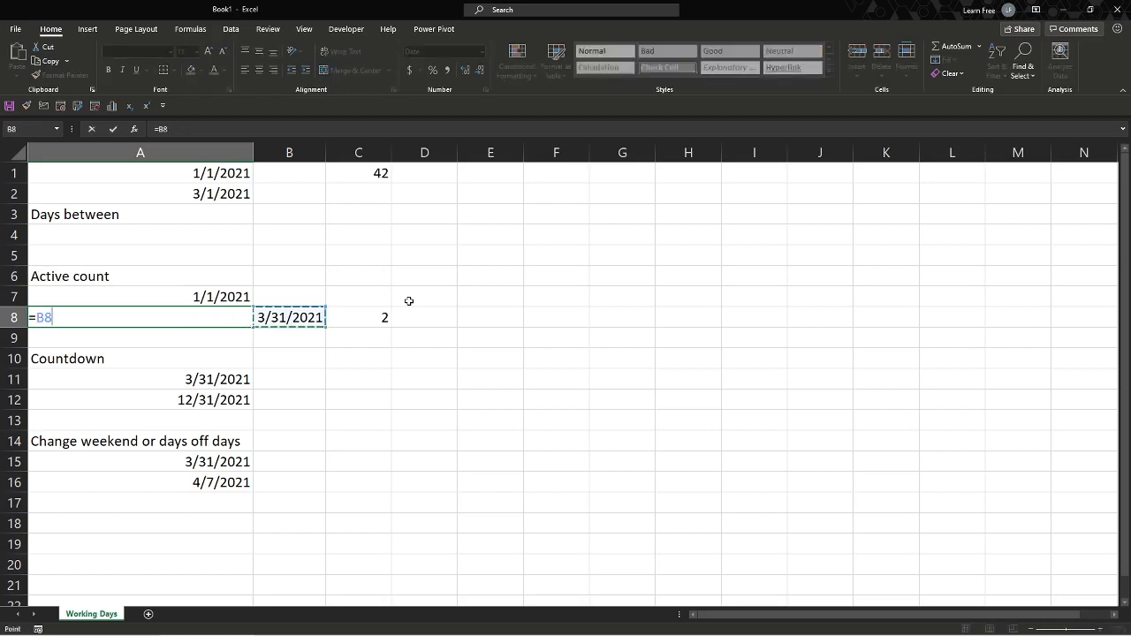
{"action": "type", "text": "-5"}
{"action": "key", "text": "Return"}
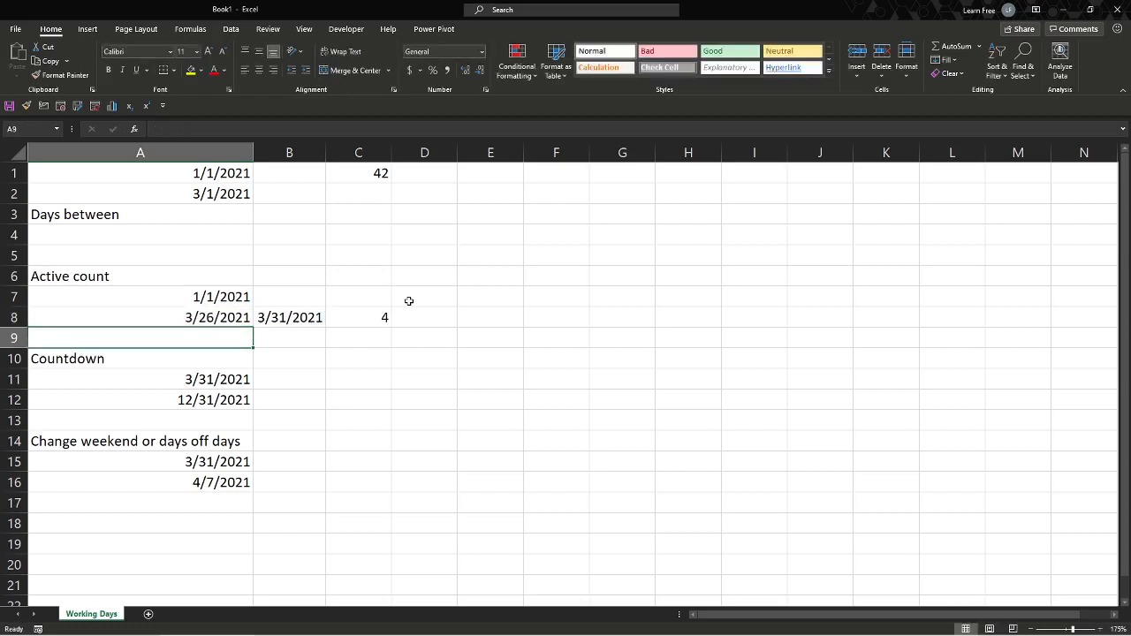
- Set the start date in A8 to 03/01/2021 and check the workday count in C8
{"action": "key", "text": "Up"}
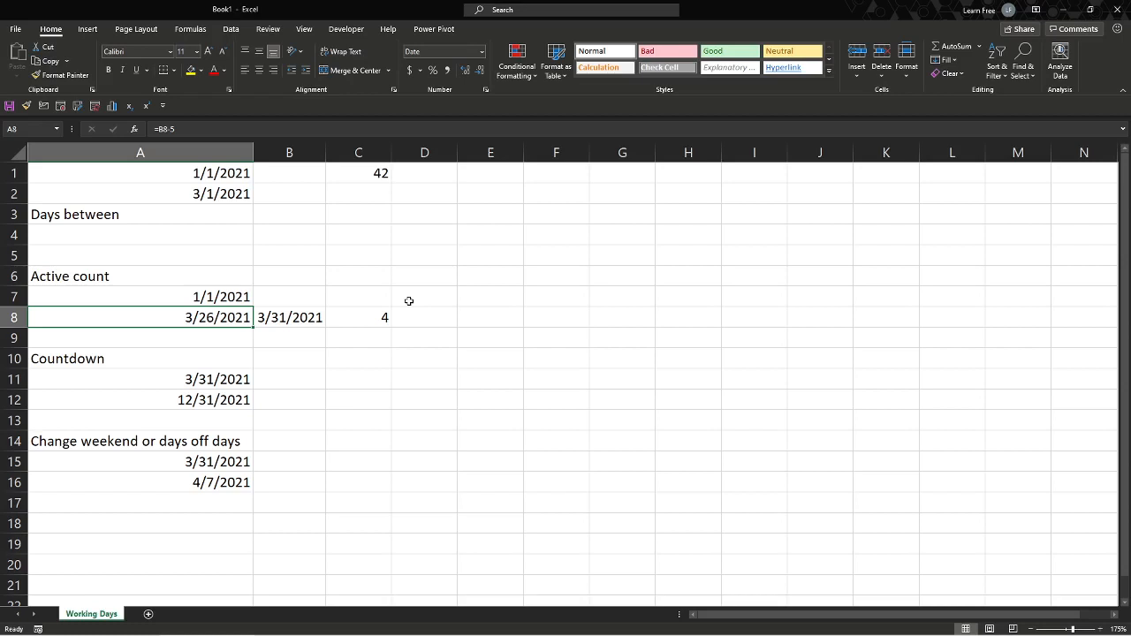
{"action": "type", "text": "03/01/2021"}
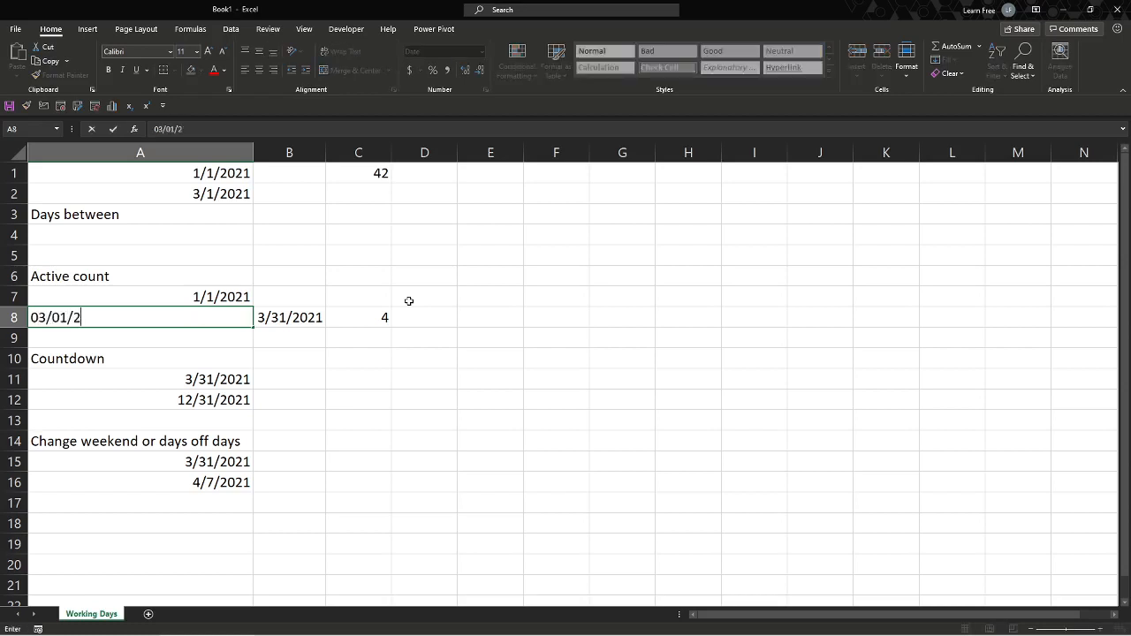
{"action": "key", "text": "Return"}
{"action": "left_click", "coordinate": [380, 318]}
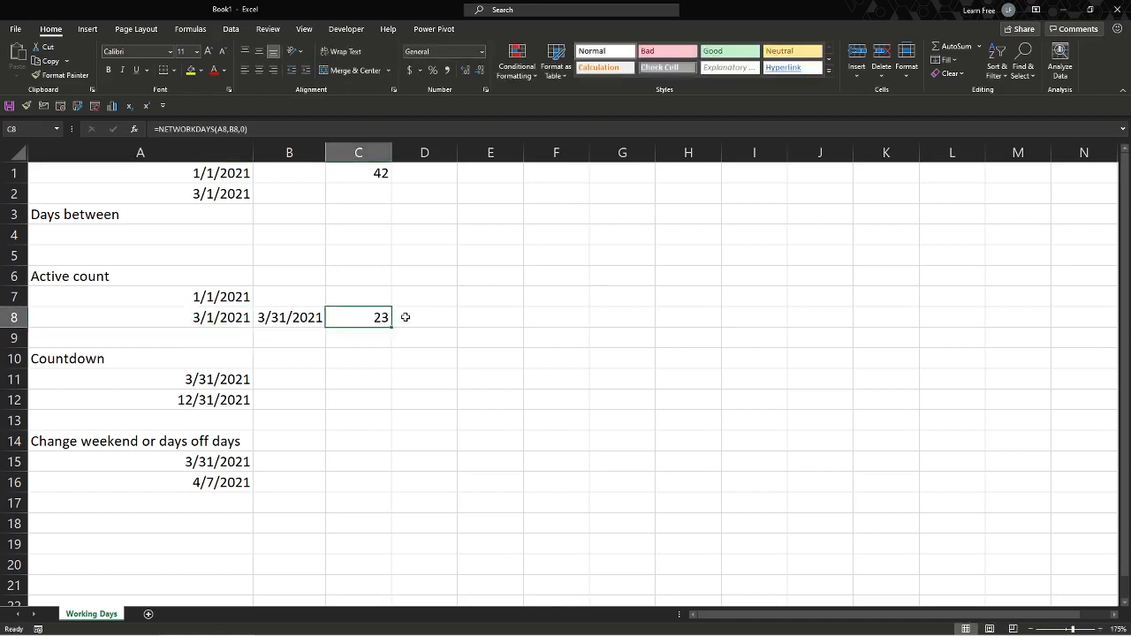
{"action": "left_click", "coordinate": [395, 317]}
{"action": "left_click", "coordinate": [385, 318]}
- Advance the current date in B8 by one day with the formula =TODAY()+1
{"action": "left_click", "coordinate": [305, 318]}
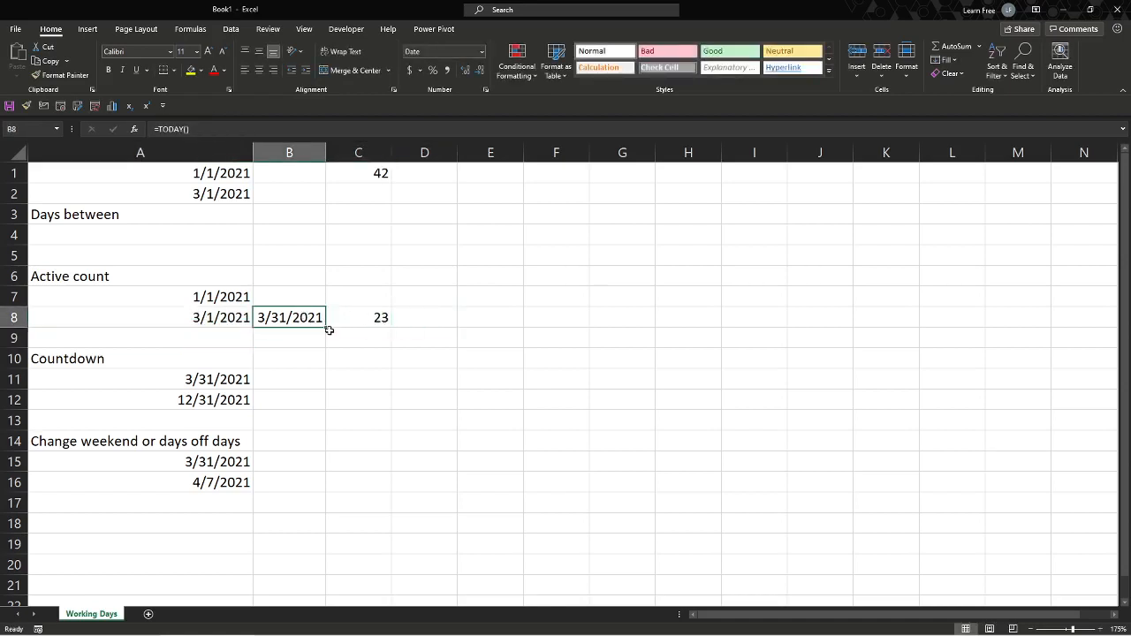
{"action": "key", "text": "F2"}
{"action": "key", "text": "Return"}
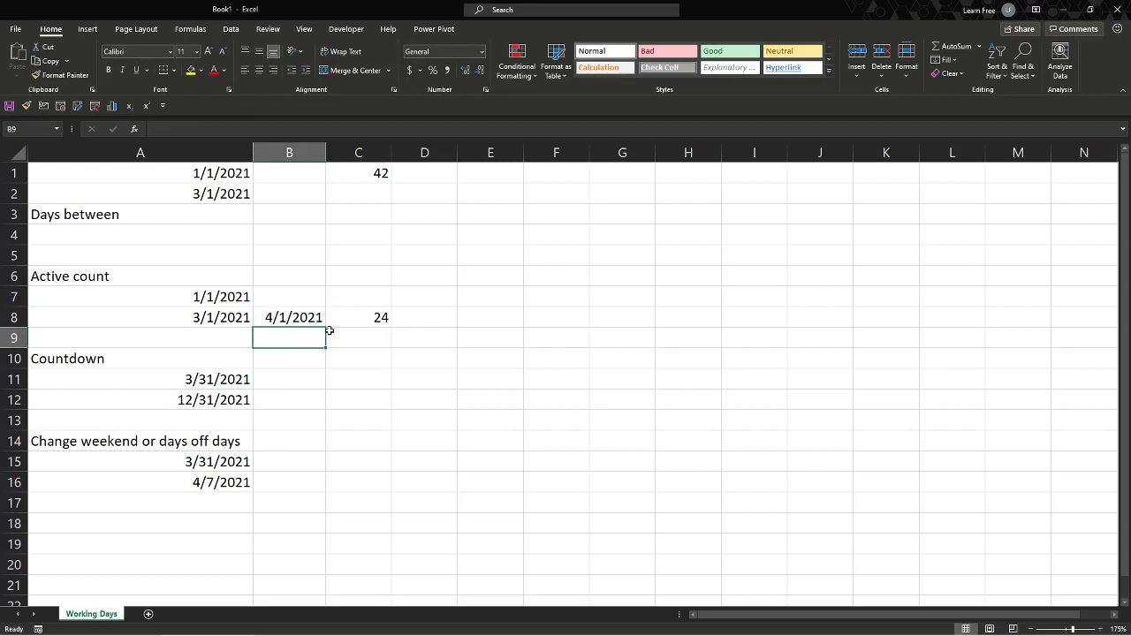
- Extend the formula in B8 to =TODAY()+1+1 and review the dates and workday count in row 8
{"action": "key", "text": "Up"}
{"action": "key", "text": "F2"}
{"action": "type", "text": "+1+"}
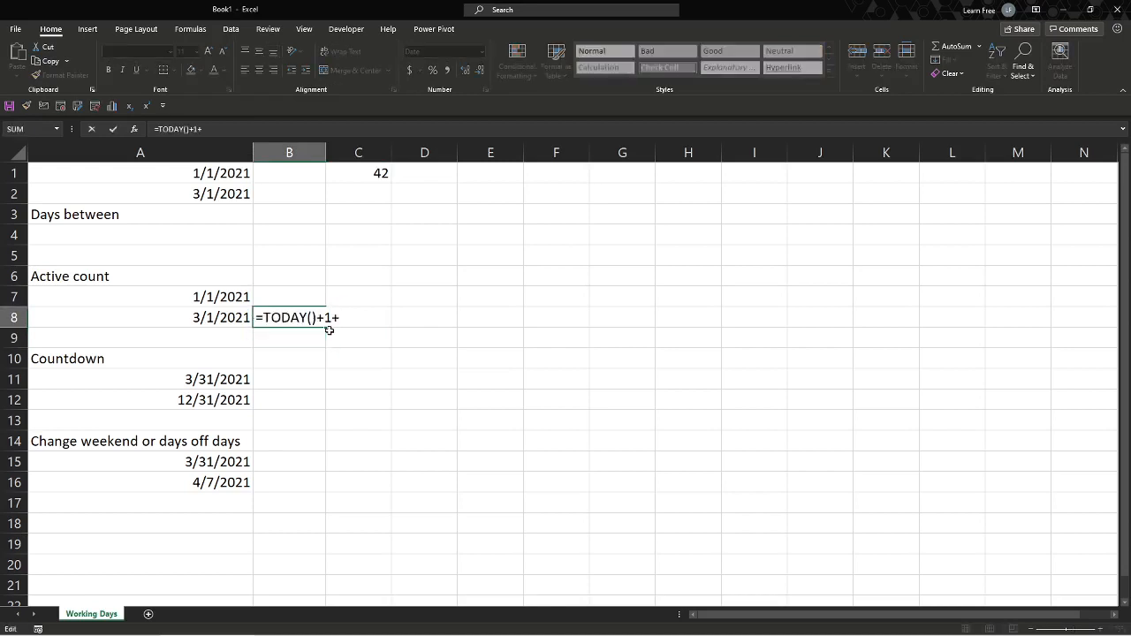
{"action": "key", "text": "Return"}
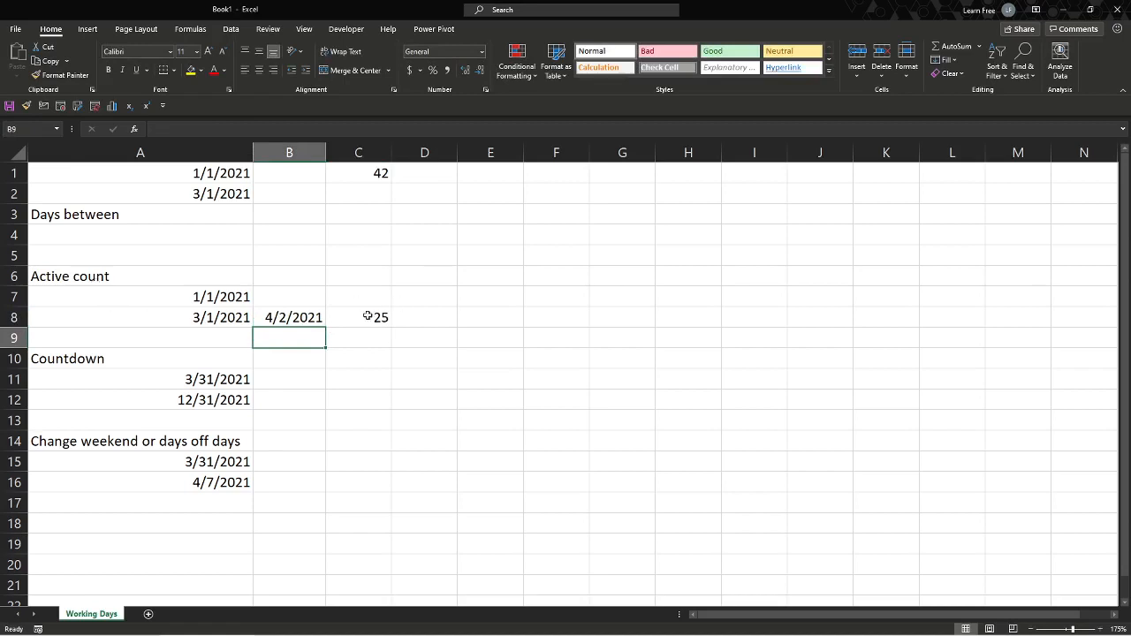
{"action": "left_click", "coordinate": [360, 324]}
{"action": "left_click", "coordinate": [356, 333]}
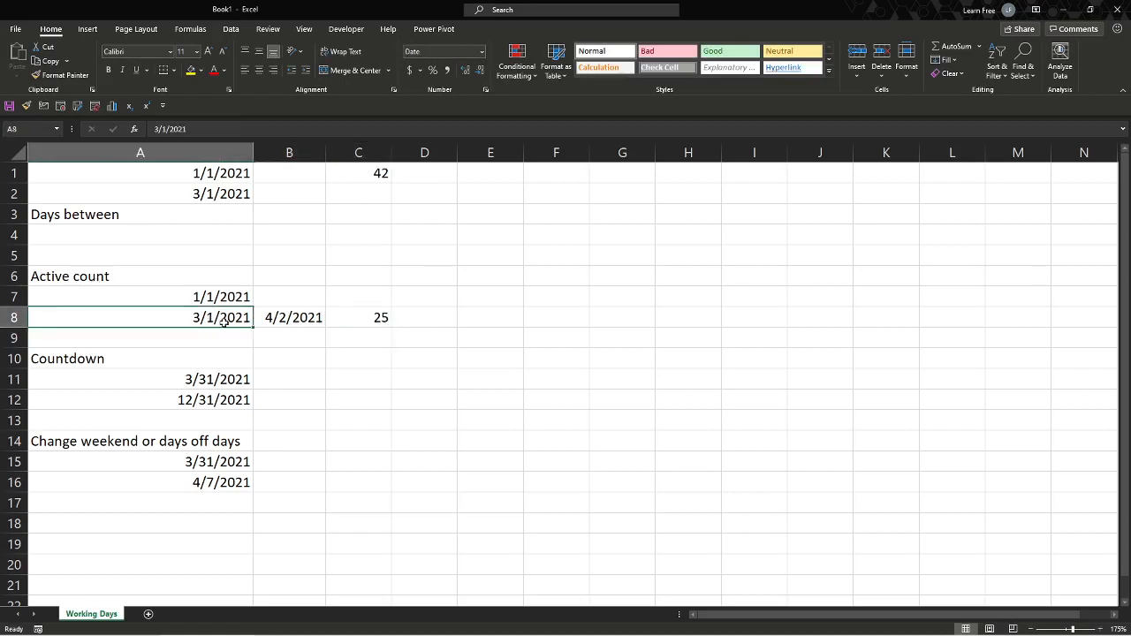
{"action": "left_click", "coordinate": [280, 319]}
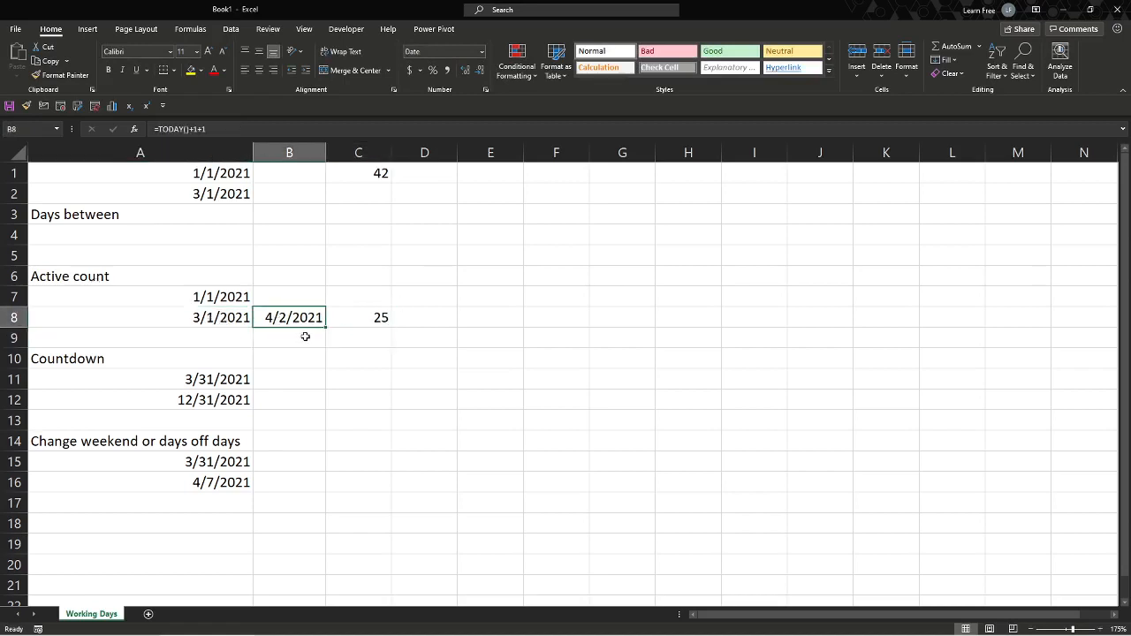
{"action": "left_click", "coordinate": [354, 320]}
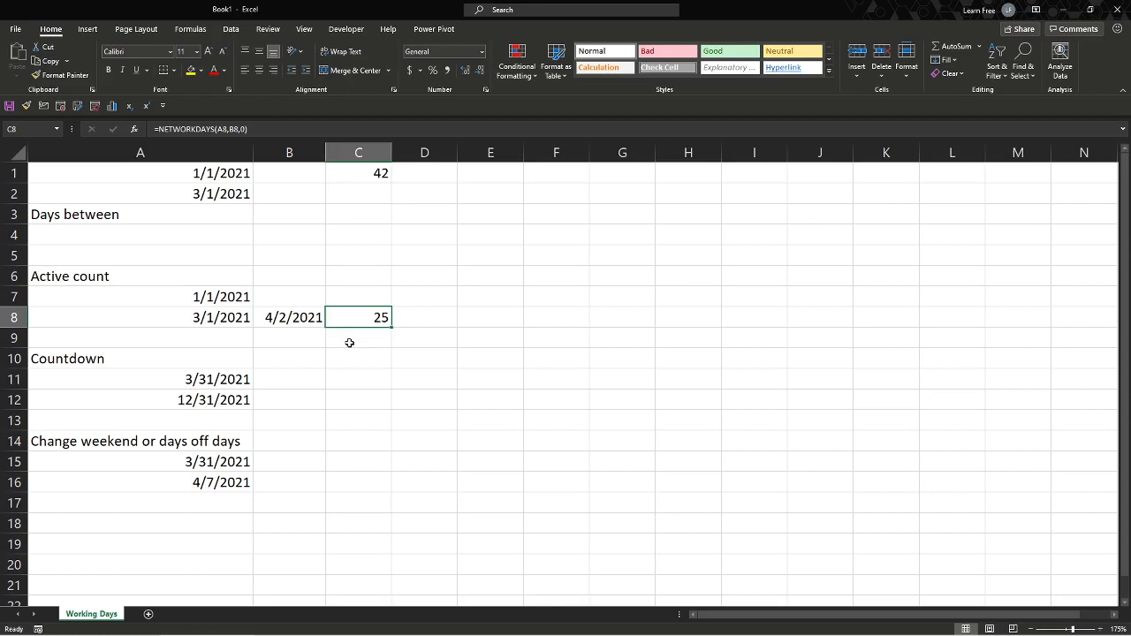
- Enter =NETWORKDAYS(A11,A12,4) in C12 to count the working days in the Countdown section
{"action": "left_click", "coordinate": [349, 343]}
{"action": "left_click", "coordinate": [346, 381]}
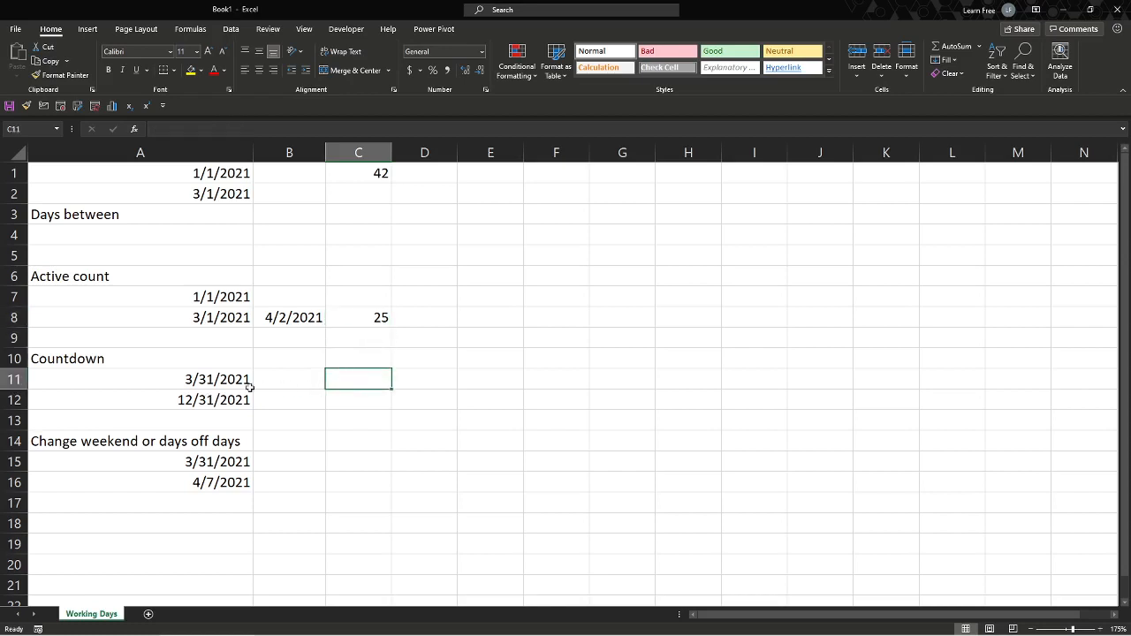
{"action": "left_click", "coordinate": [363, 402]}
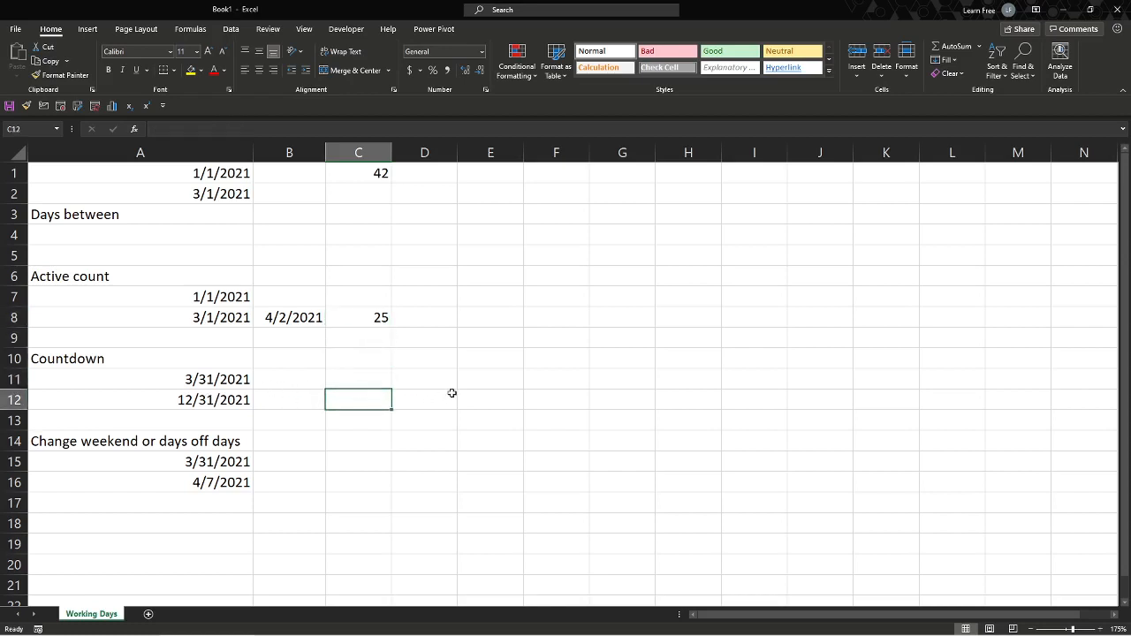
{"action": "type", "text": "=NETWORKDAYS("}
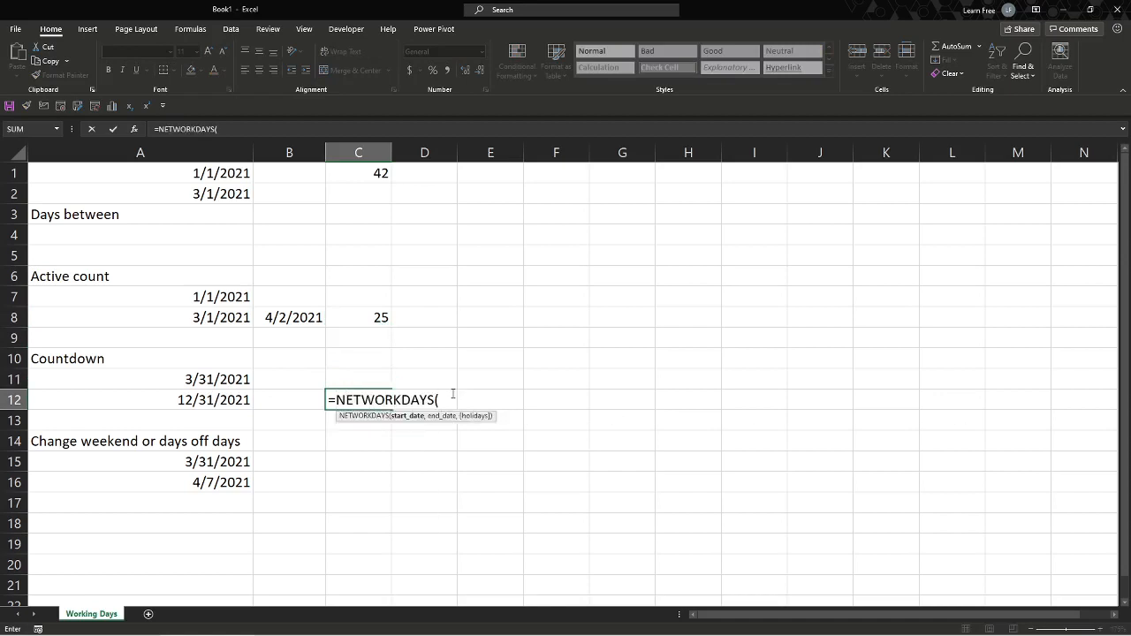
{"action": "key", "text": "Left"}
{"action": "key", "text": "Left"}
{"action": "key", "text": "Up"}
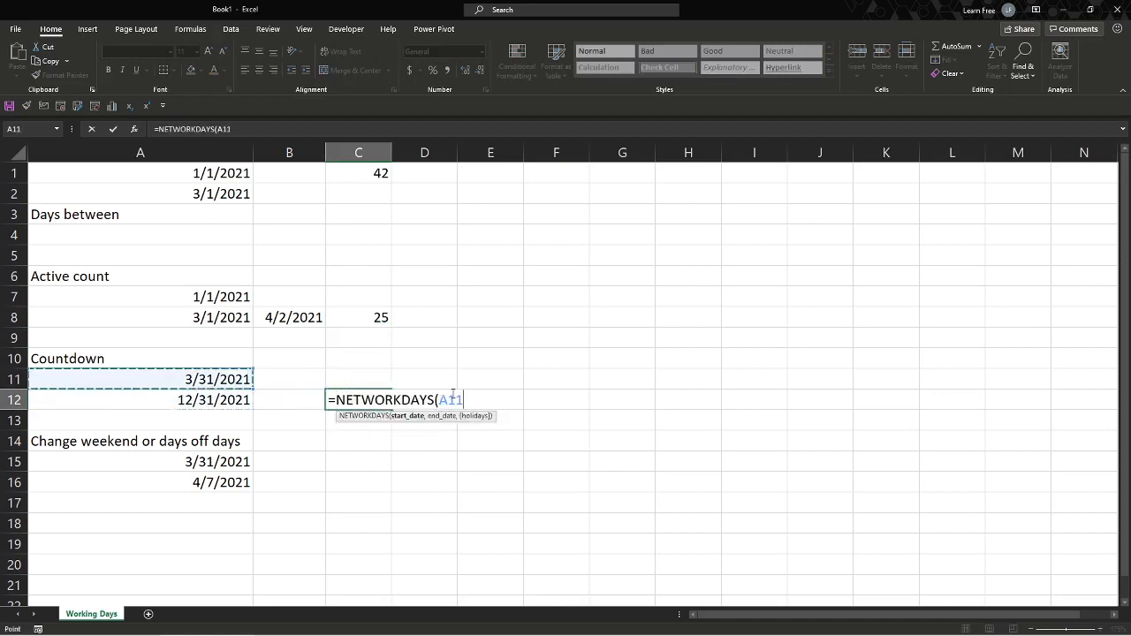
{"action": "type", "text": ","}
{"action": "key", "text": "Left"}
{"action": "key", "text": "Left"}
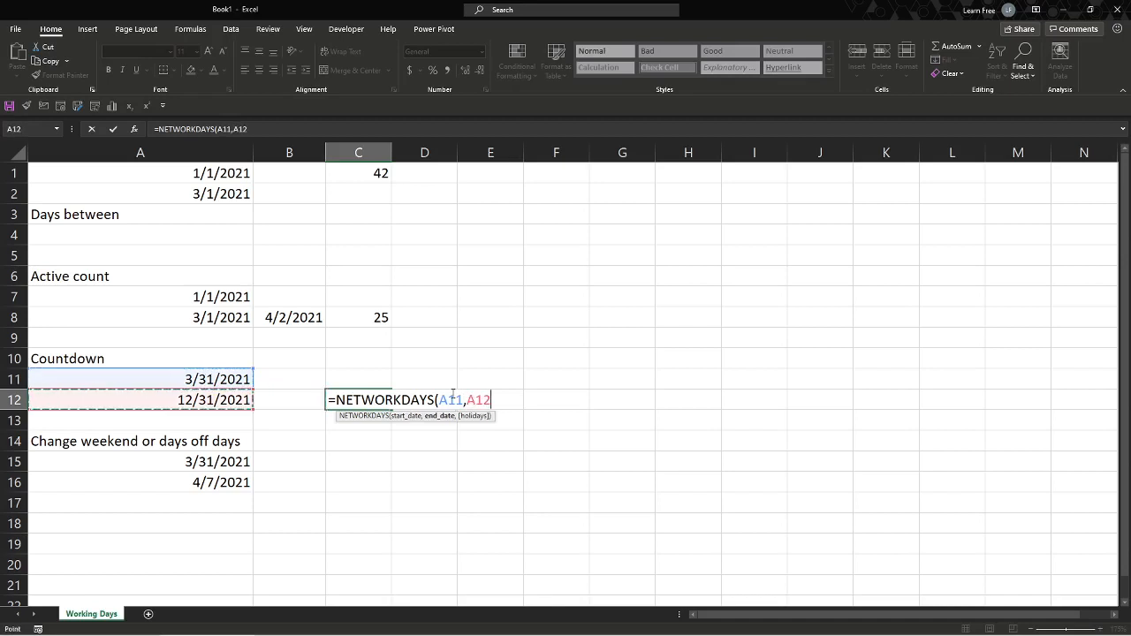
{"action": "type", "text": ","}
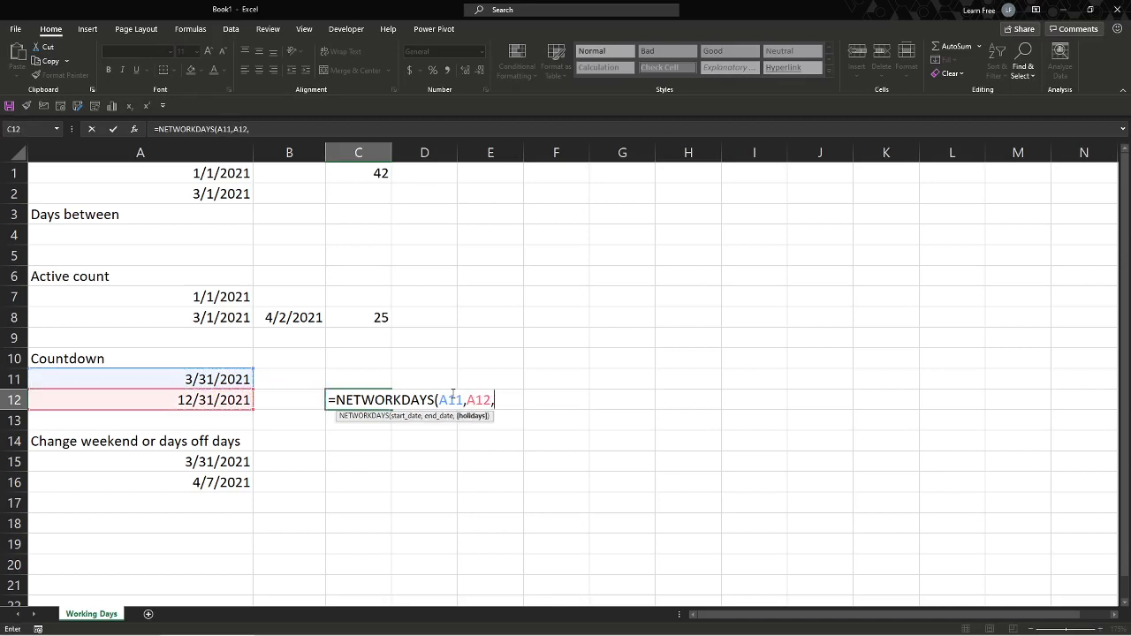
{"action": "type", "text": "4)"}
{"action": "key", "text": "Return"}
- Review the countdown formula in C12 and set the countdown end date in A12 to 07/30/2021
{"action": "key", "text": "Up"}
{"action": "key", "text": "F2"}
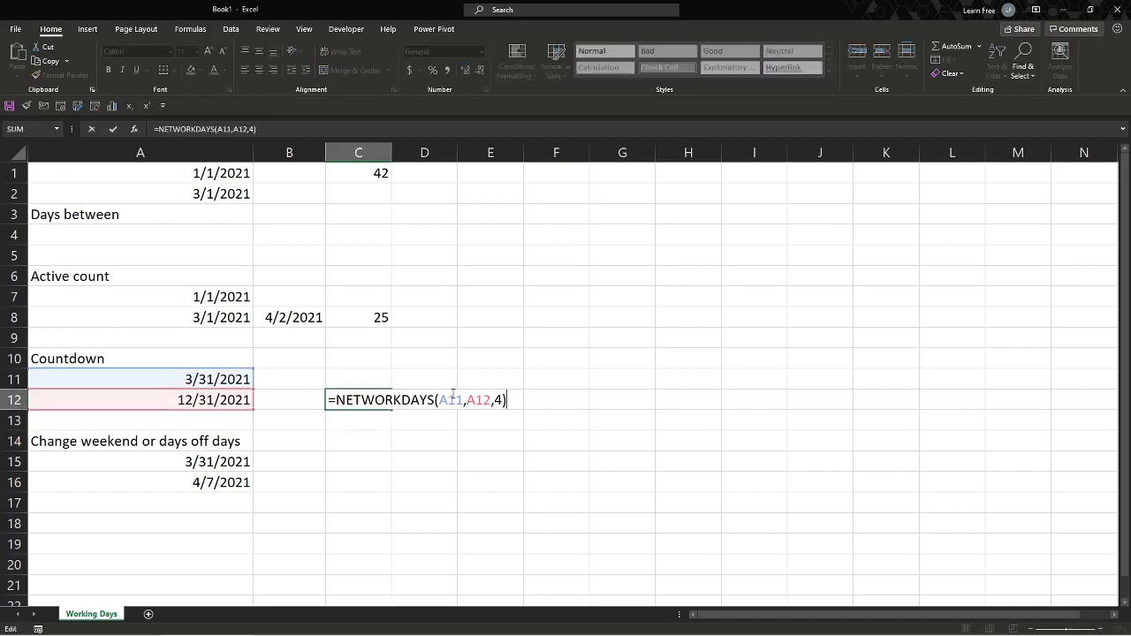
{"action": "key", "text": "Escape"}
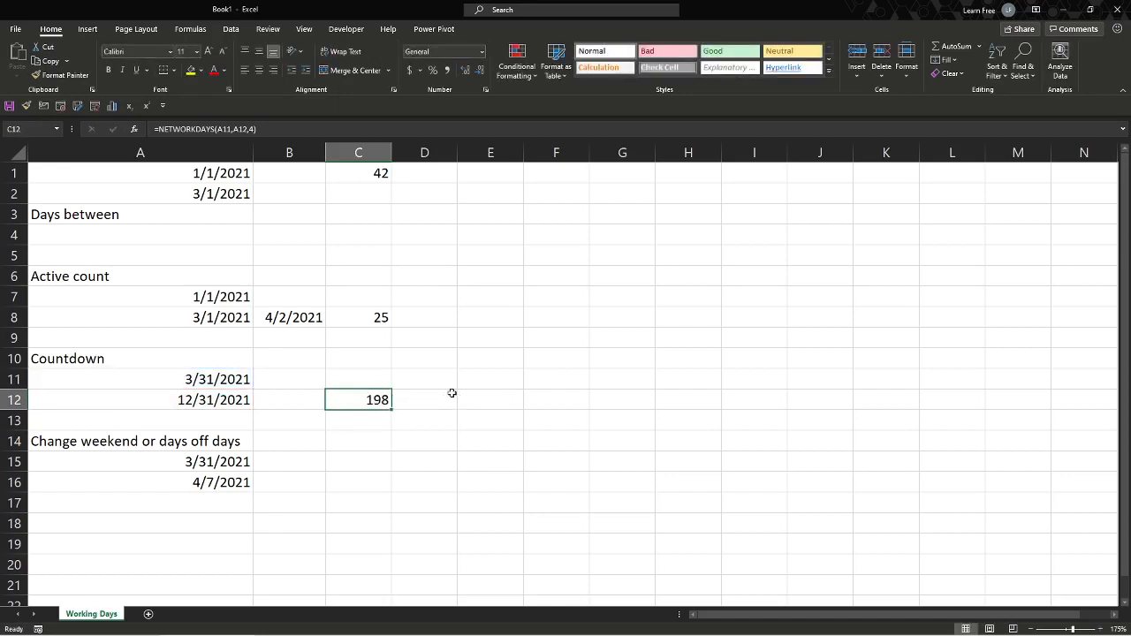
{"action": "key", "text": "F2"}
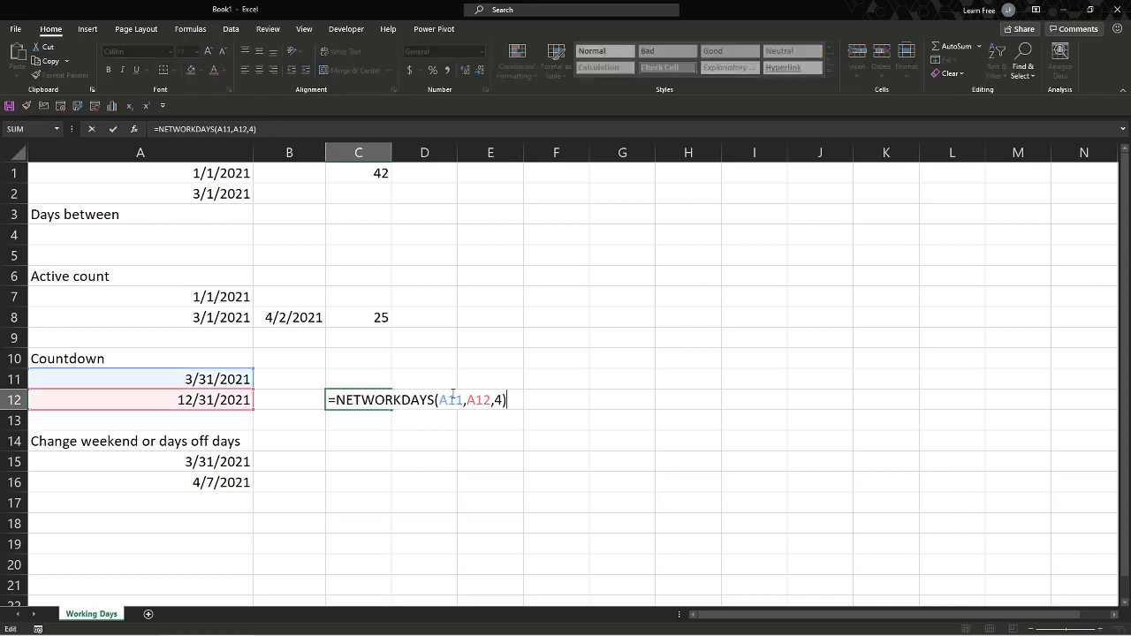
{"action": "key", "text": "Escape"}
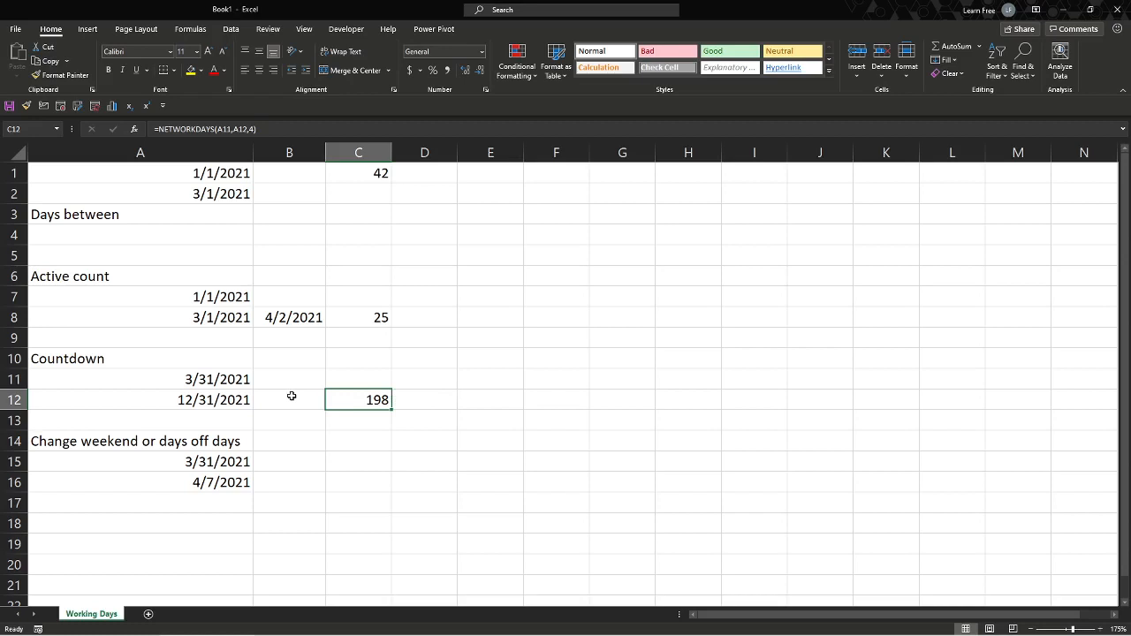
{"action": "left_click", "coordinate": [234, 397]}
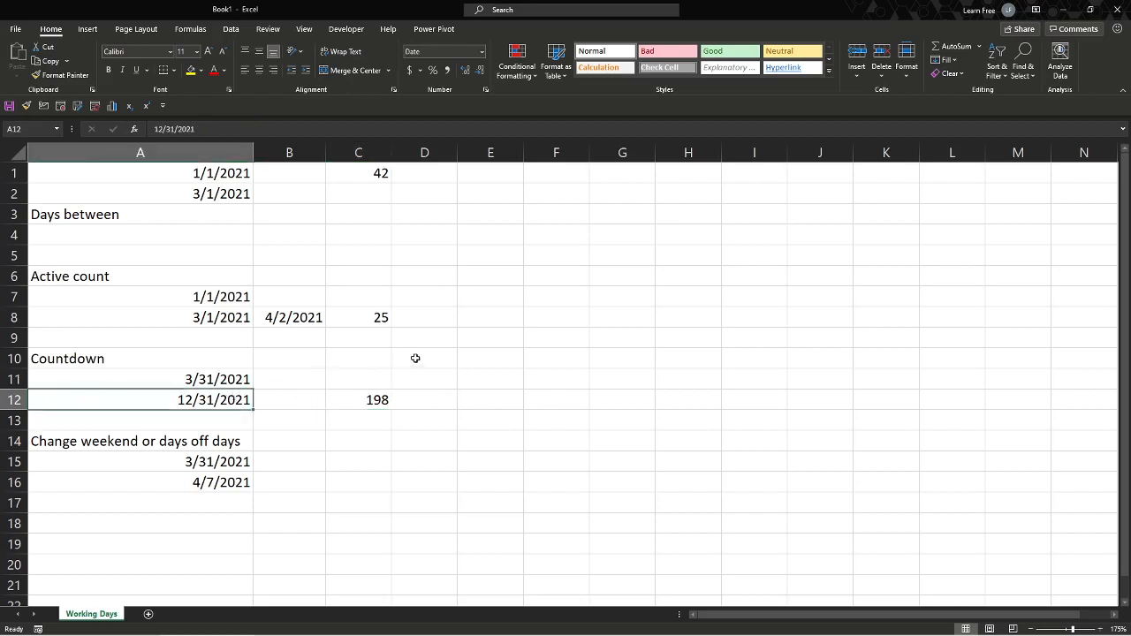
{"action": "type", "text": "07/"}
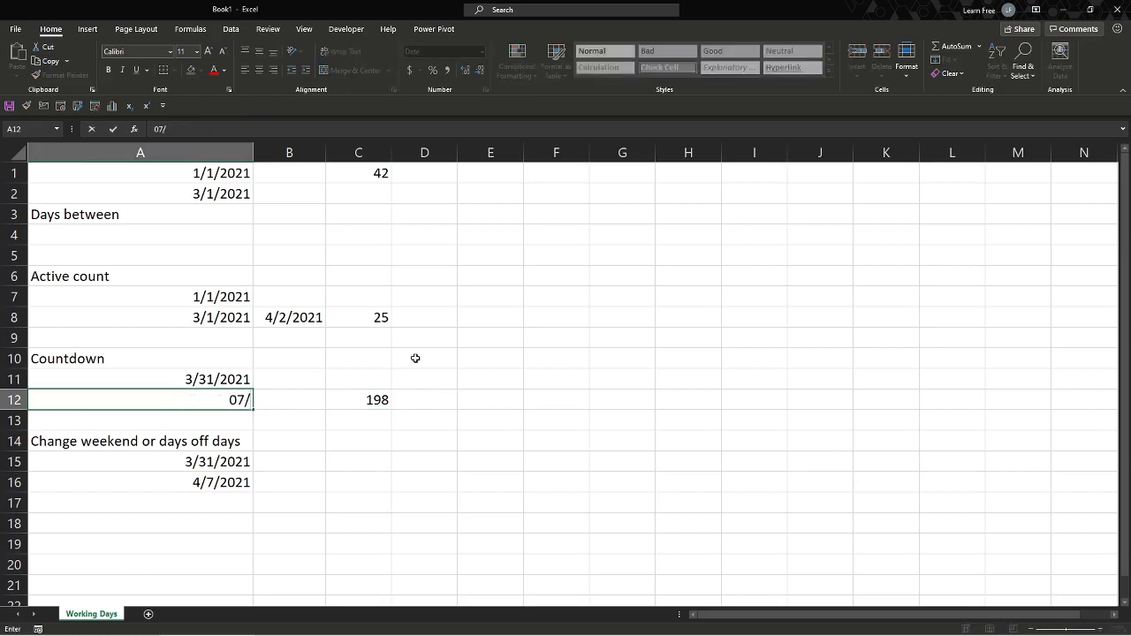
{"action": "type", "text": "30/2021"}
{"action": "key", "text": "Return"}
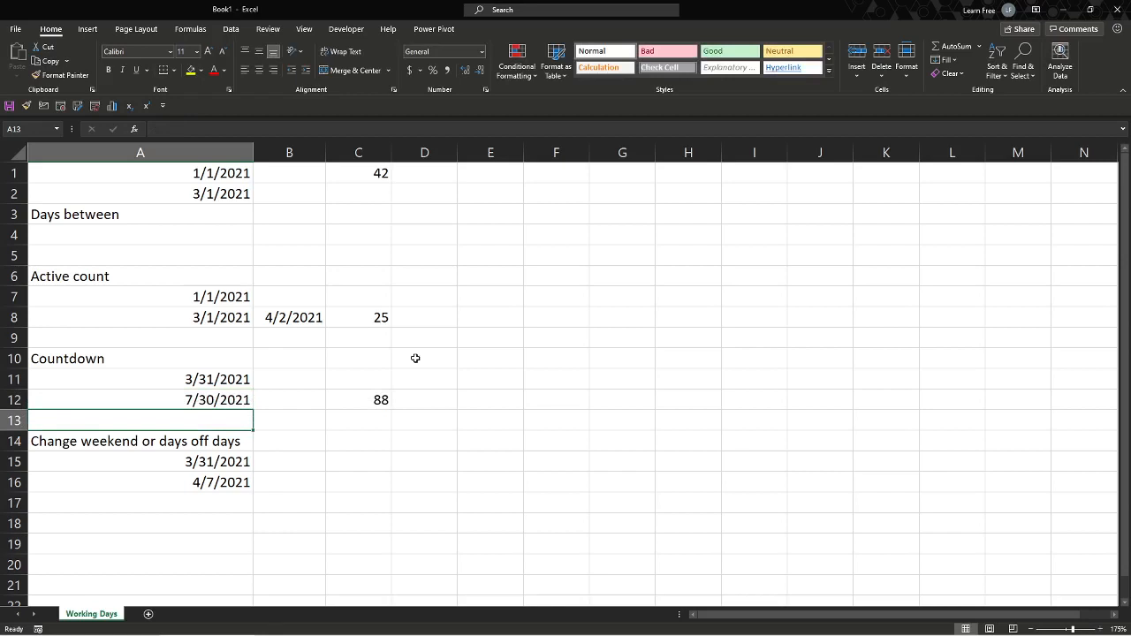
- Enter =NETWORKDAYS.INTL(A15,A16,1,0) in C16 to count workdays with Saturday and Sunday as the weekend
{"action": "key", "text": "Down"}
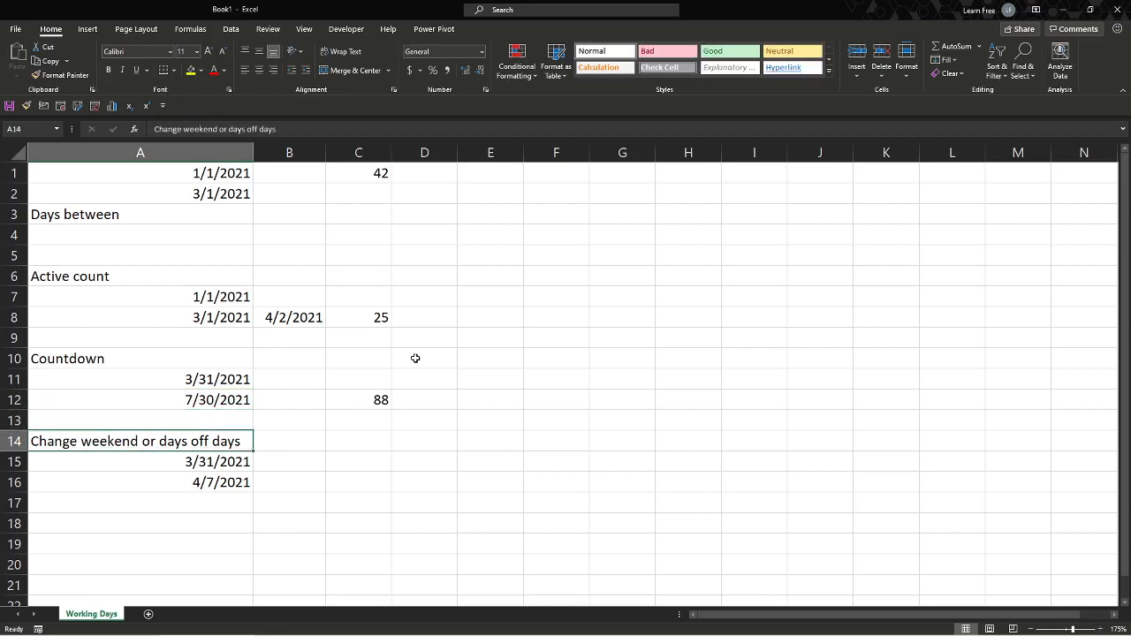
{"action": "key", "text": "Down"}
{"action": "key", "text": "Right"}
{"action": "key", "text": "Right"}
{"action": "key", "text": "Down"}
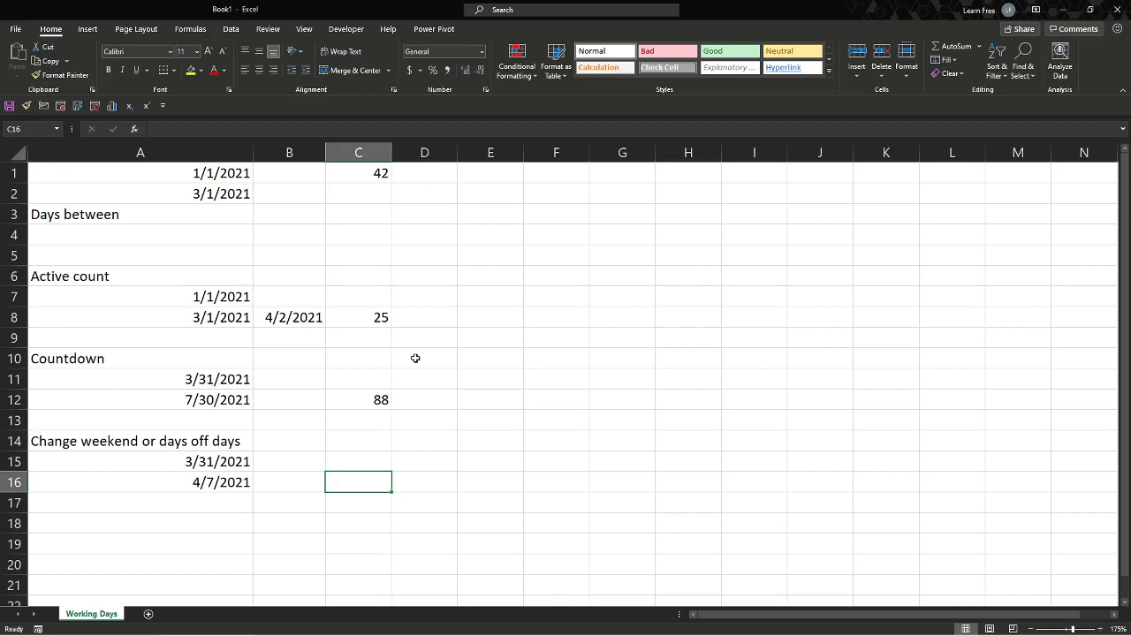
{"action": "type", "text": "="}
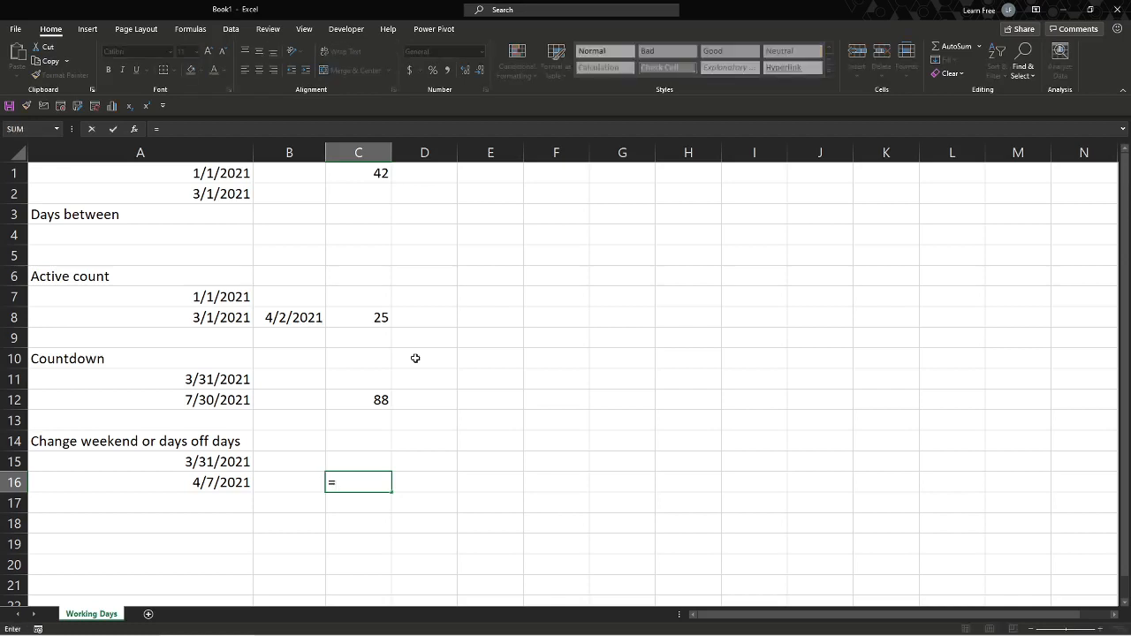
{"action": "type", "text": "net"}
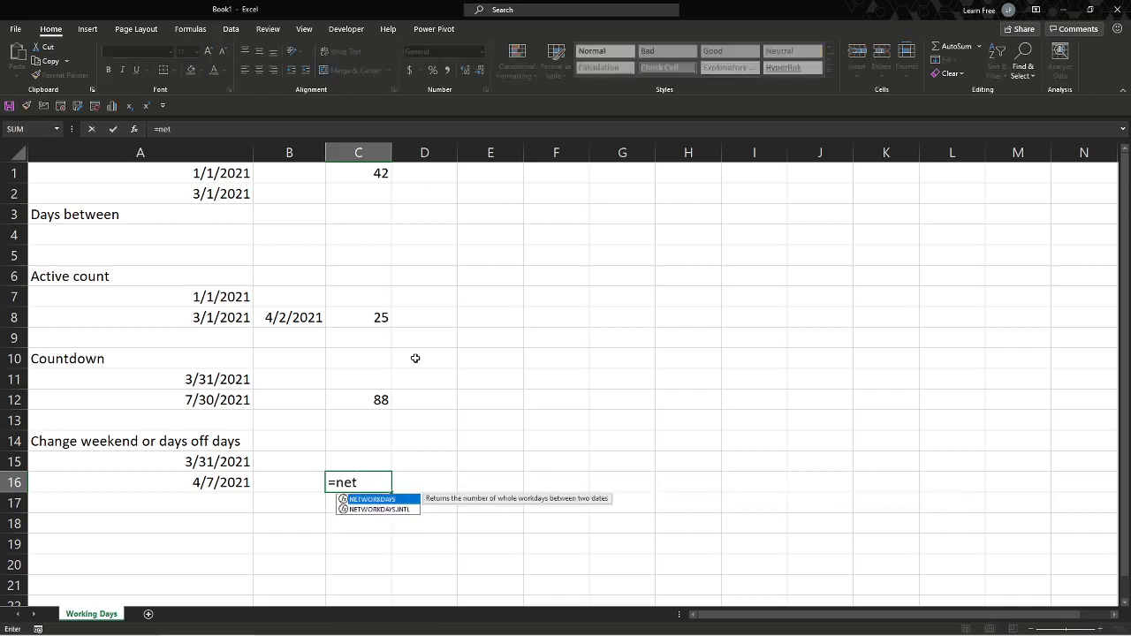
{"action": "left_click", "coordinate": [366, 510]}
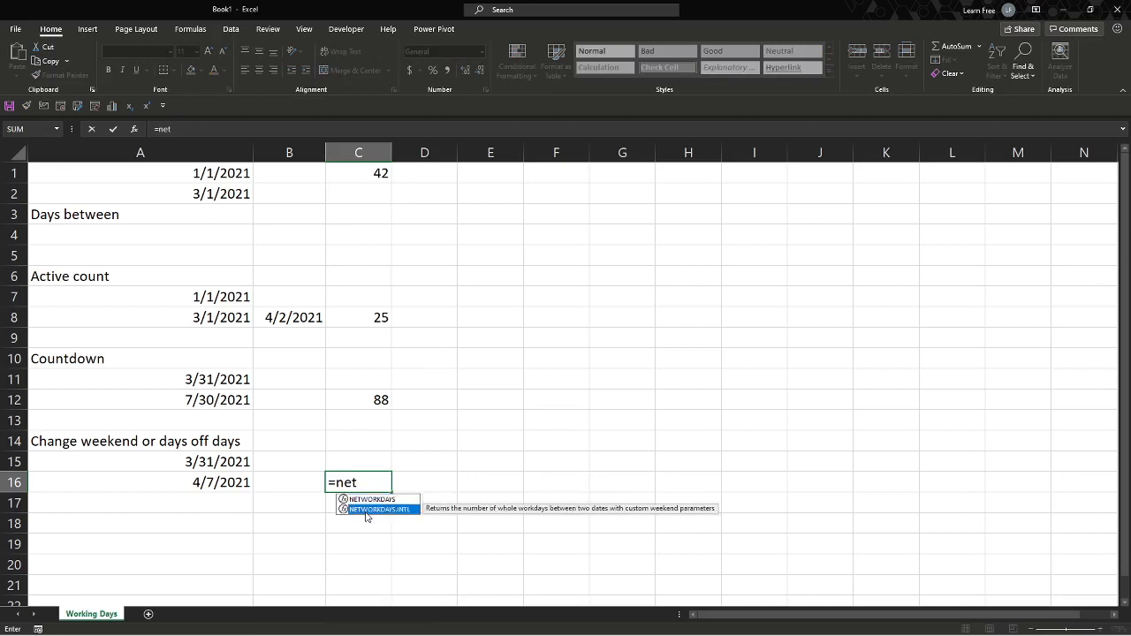
{"action": "double_click", "coordinate": [366, 510]}
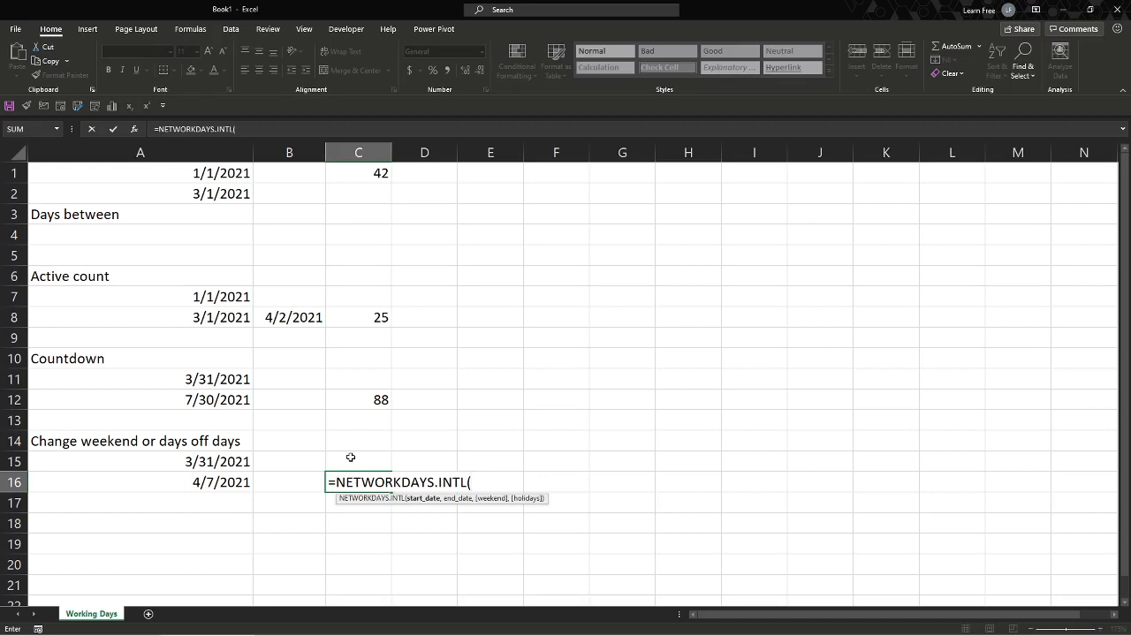
{"action": "left_click", "coordinate": [228, 463]}
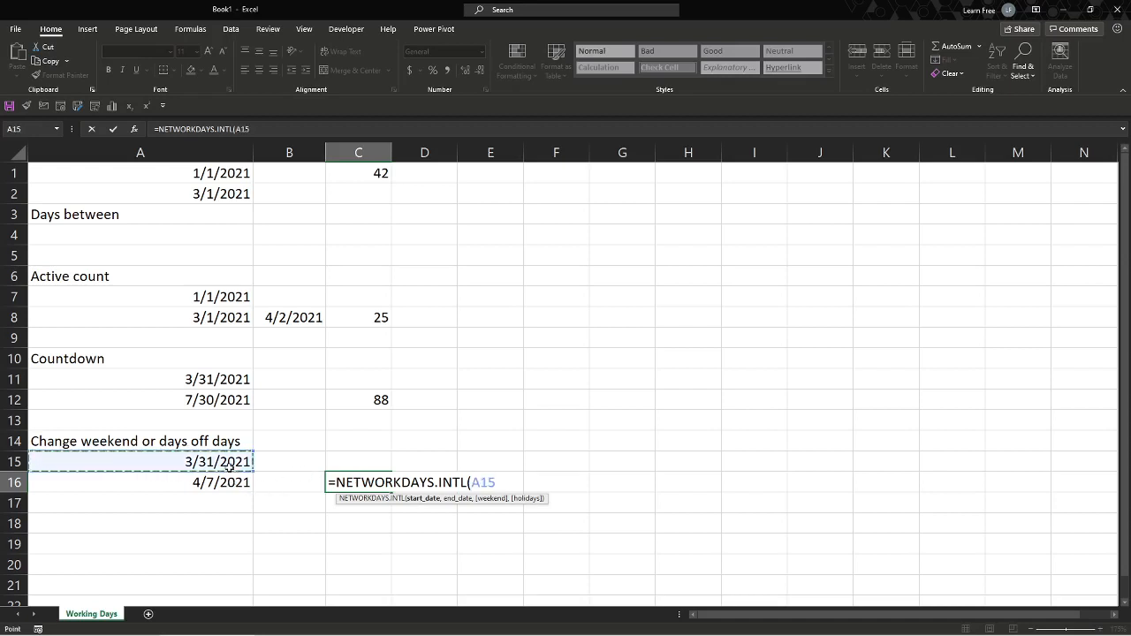
{"action": "type", "text": ","}
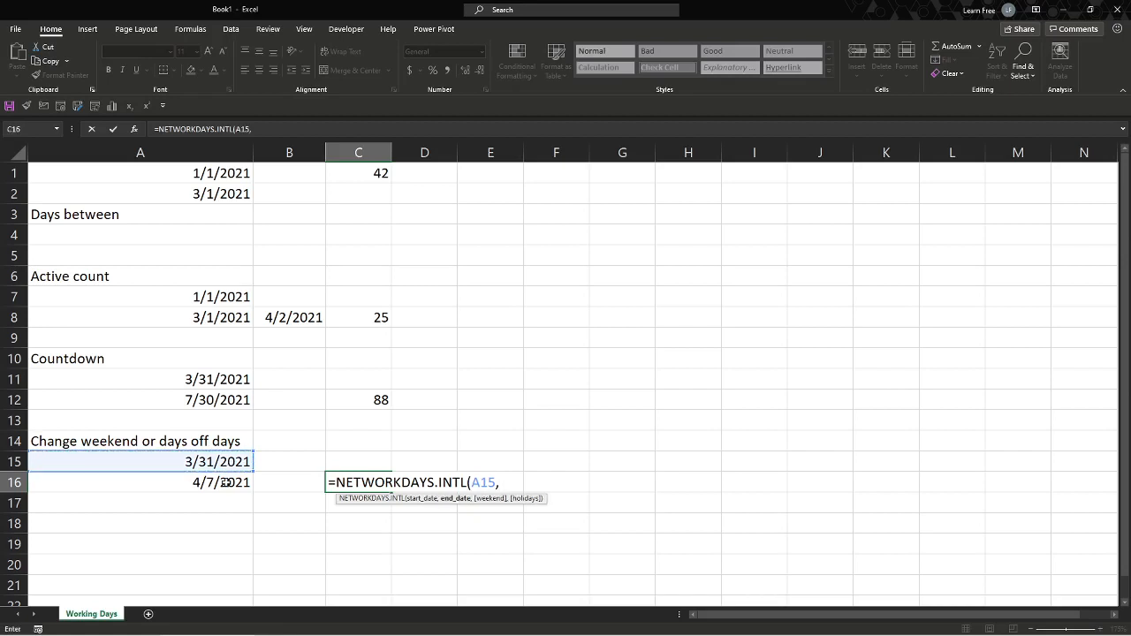
{"action": "left_click", "coordinate": [226, 483]}
{"action": "type", "text": ","}
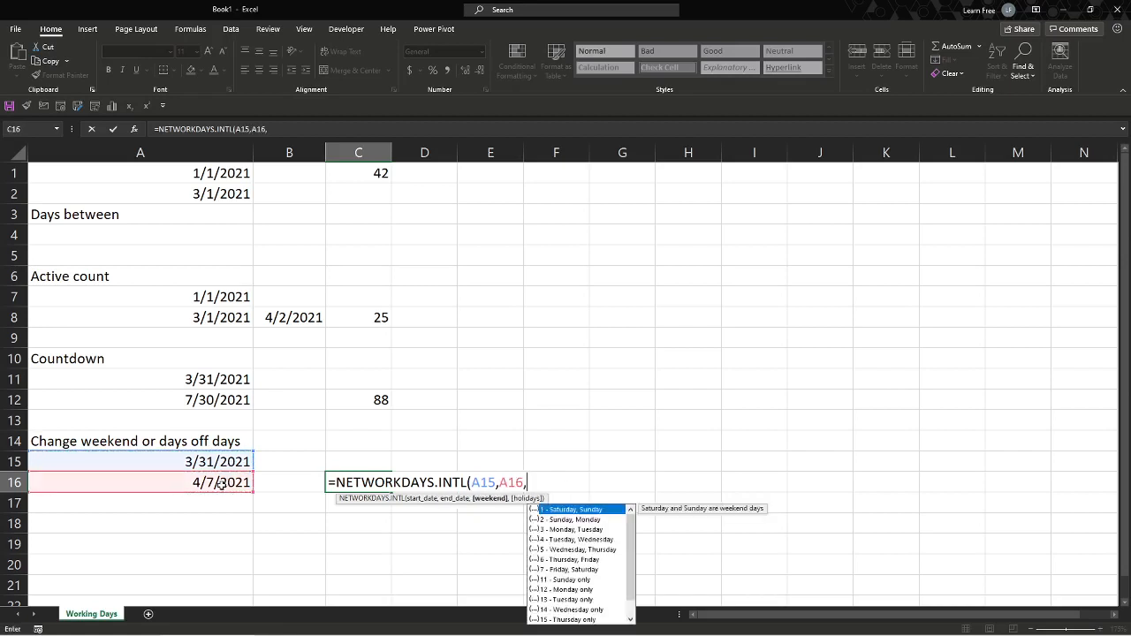
{"action": "double_click", "coordinate": [610, 509]}
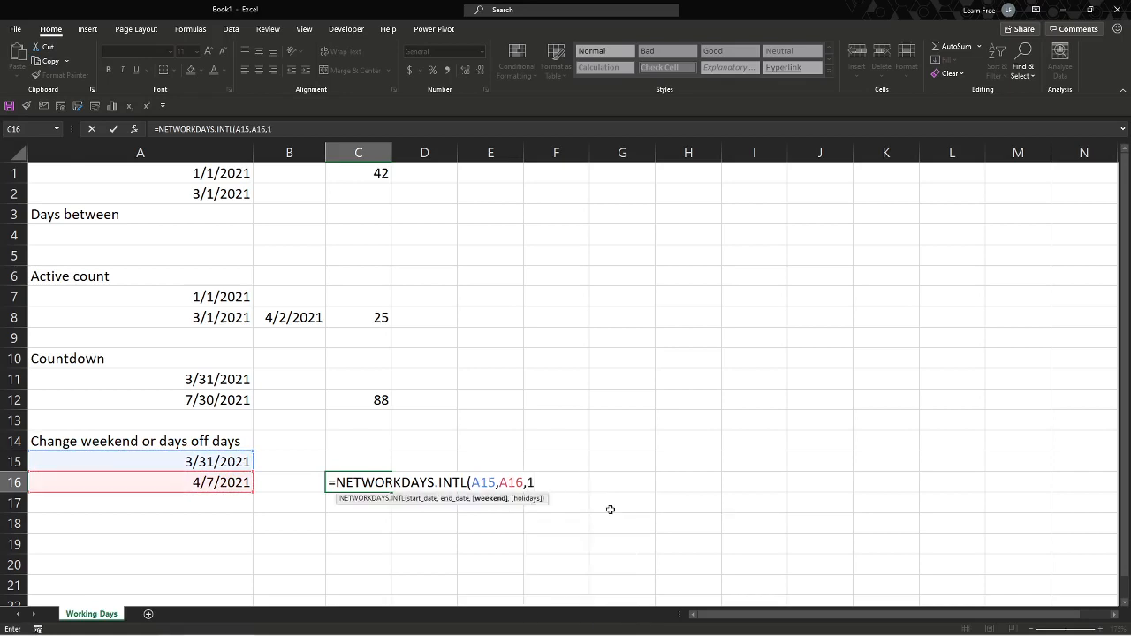
{"action": "type", "text": ",0)"}
{"action": "key", "text": "Return"}
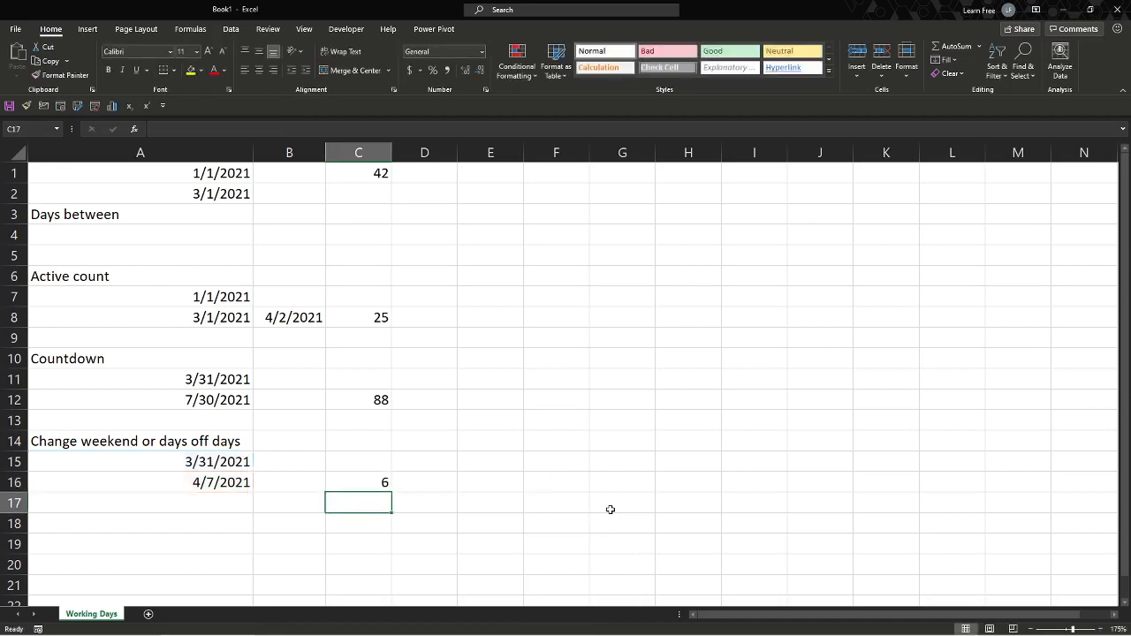
- Enter =NETWORKDAYS.INTL(A15,A16,3,0) in C17 to count workdays with Monday and Tuesday as the weekend
{"action": "type", "text": "="}
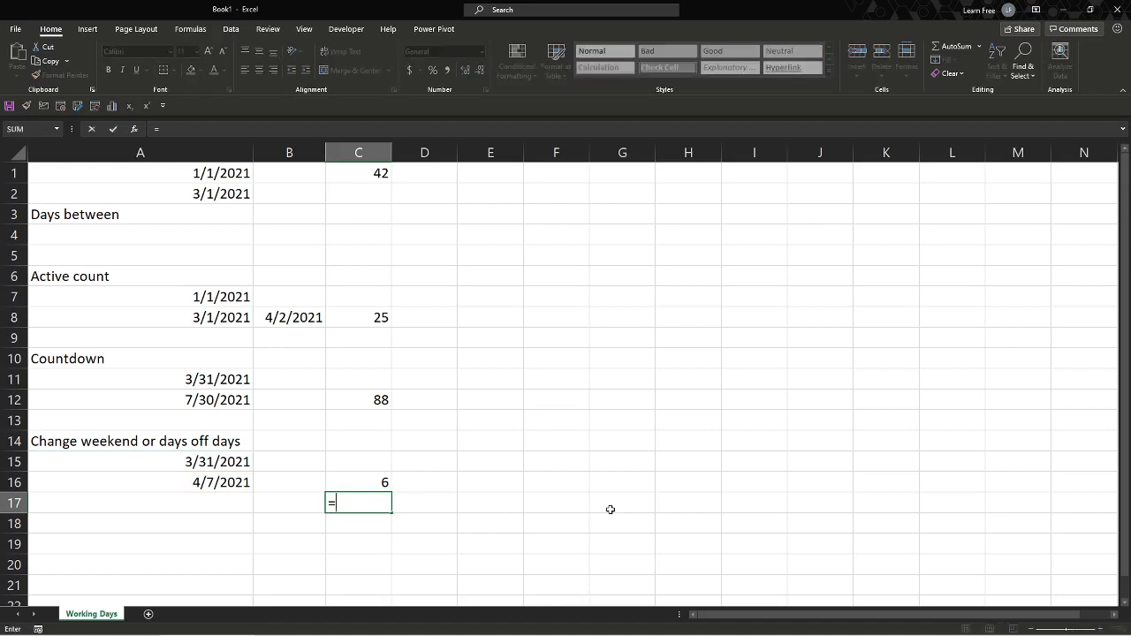
{"action": "type", "text": "net"}
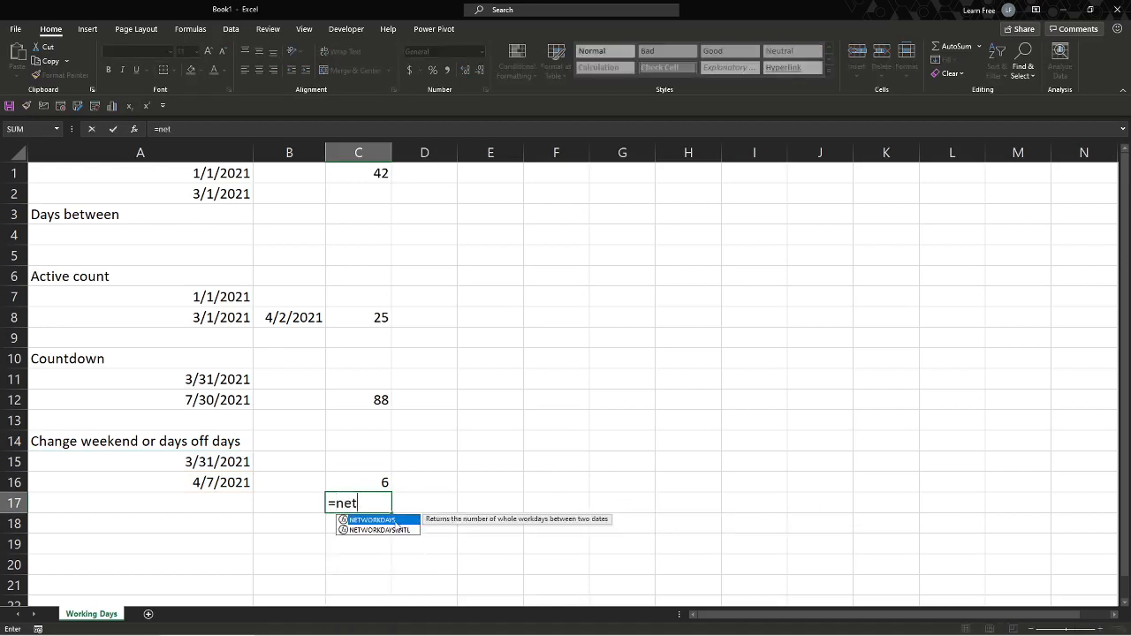
{"action": "left_click", "coordinate": [402, 530]}
{"action": "double_click", "coordinate": [402, 530]}
{"action": "left_click", "coordinate": [218, 463]}
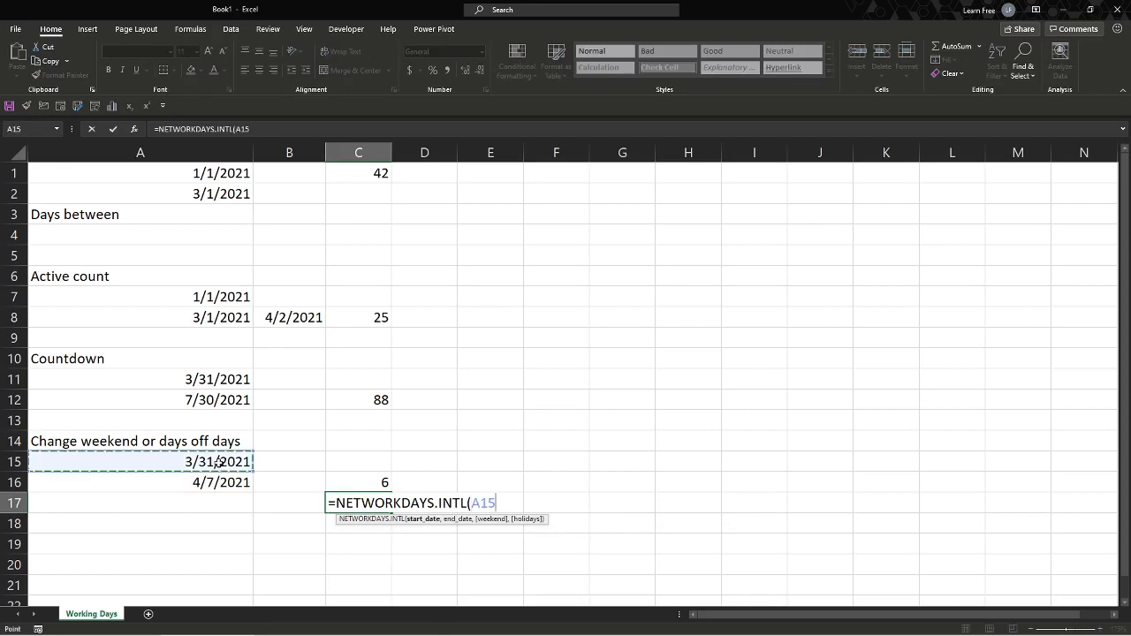
{"action": "type", "text": ","}
{"action": "left_click", "coordinate": [217, 482]}
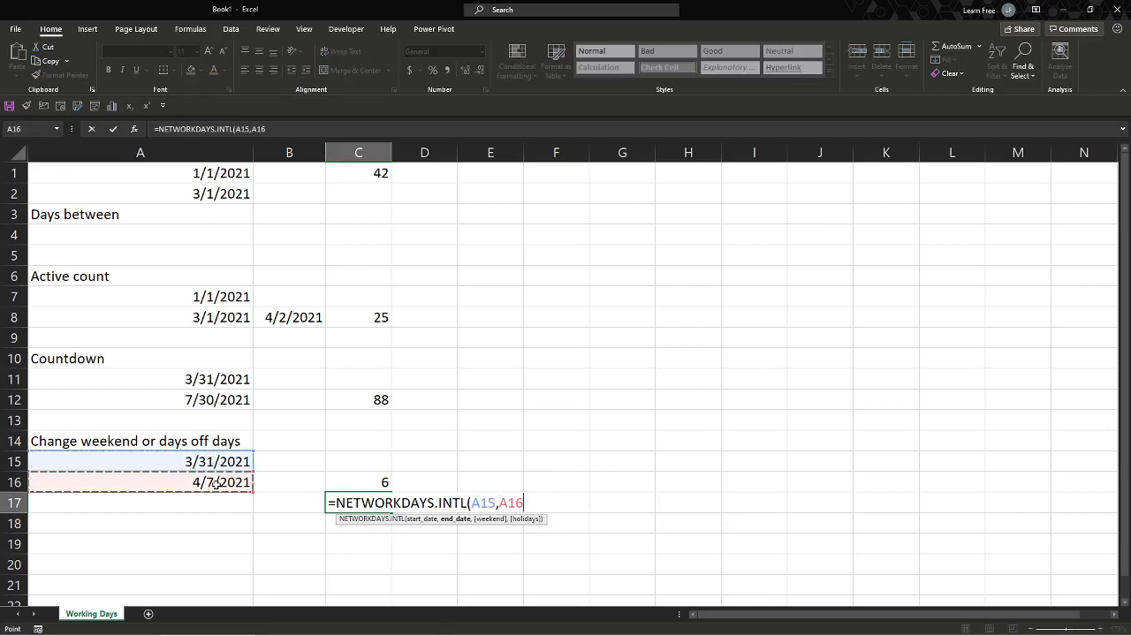
{"action": "type", "text": ","}
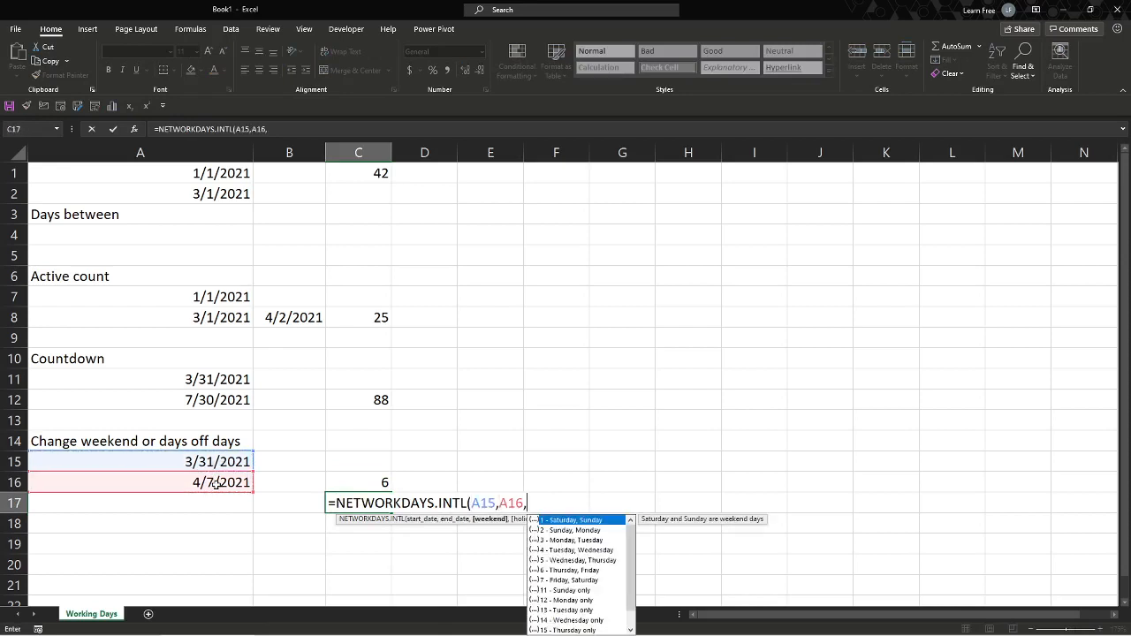
{"action": "double_click", "coordinate": [597, 539]}
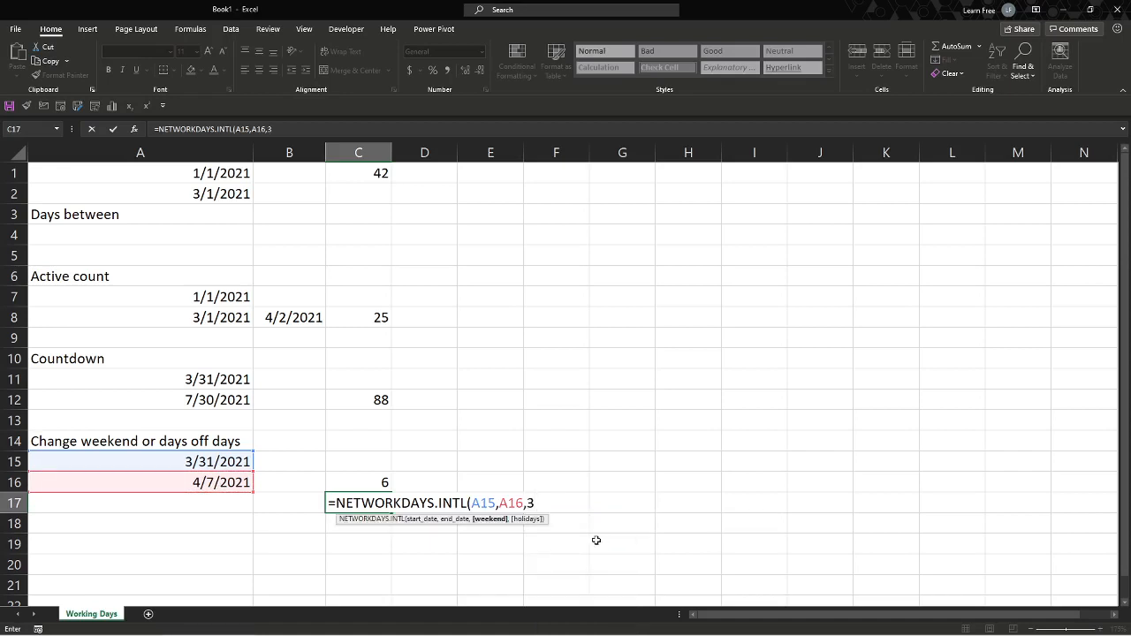
{"action": "type", "text": ",0)"}
{"action": "key", "text": "Return"}
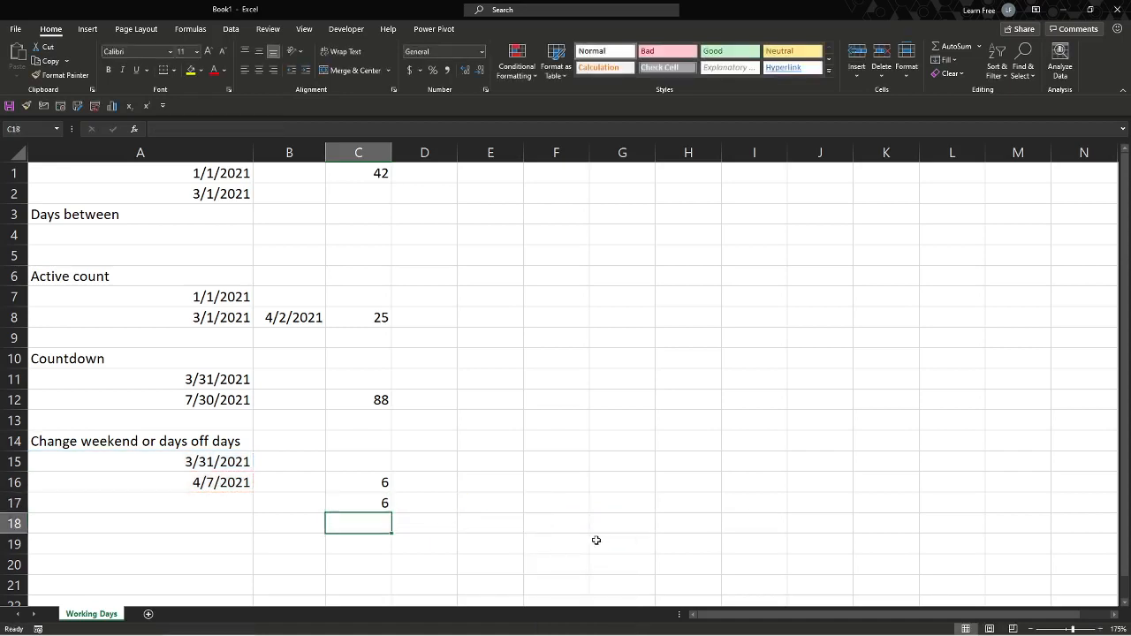
- Replace the end date formula in A16 with the date 04/06/2021
{"action": "left_click", "coordinate": [231, 483]}
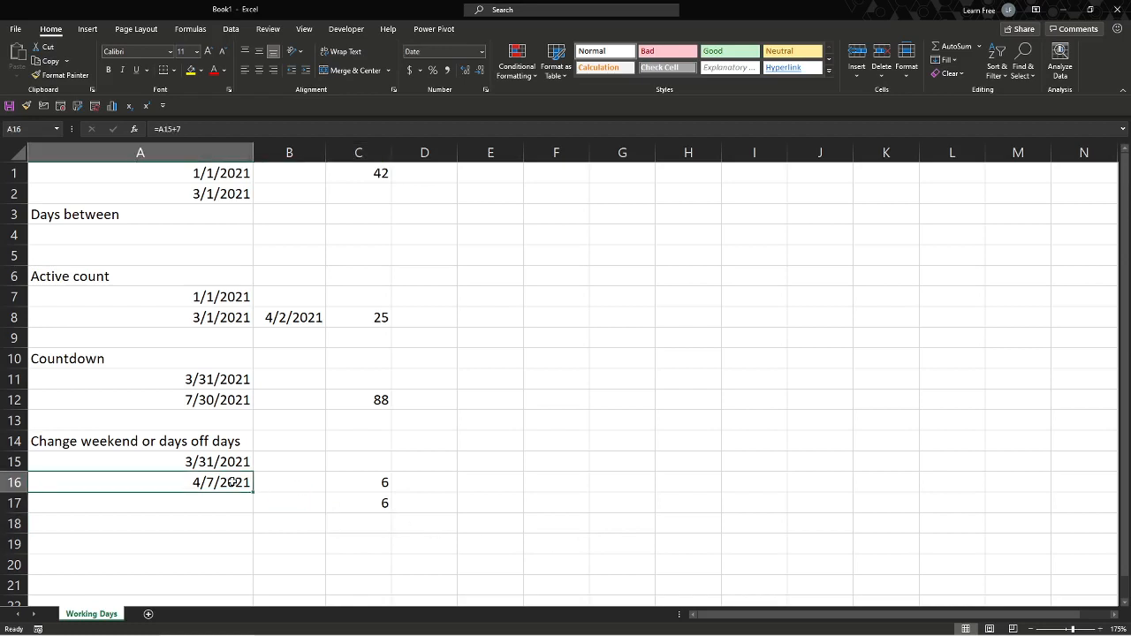
{"action": "type", "text": "04/06/2021"}
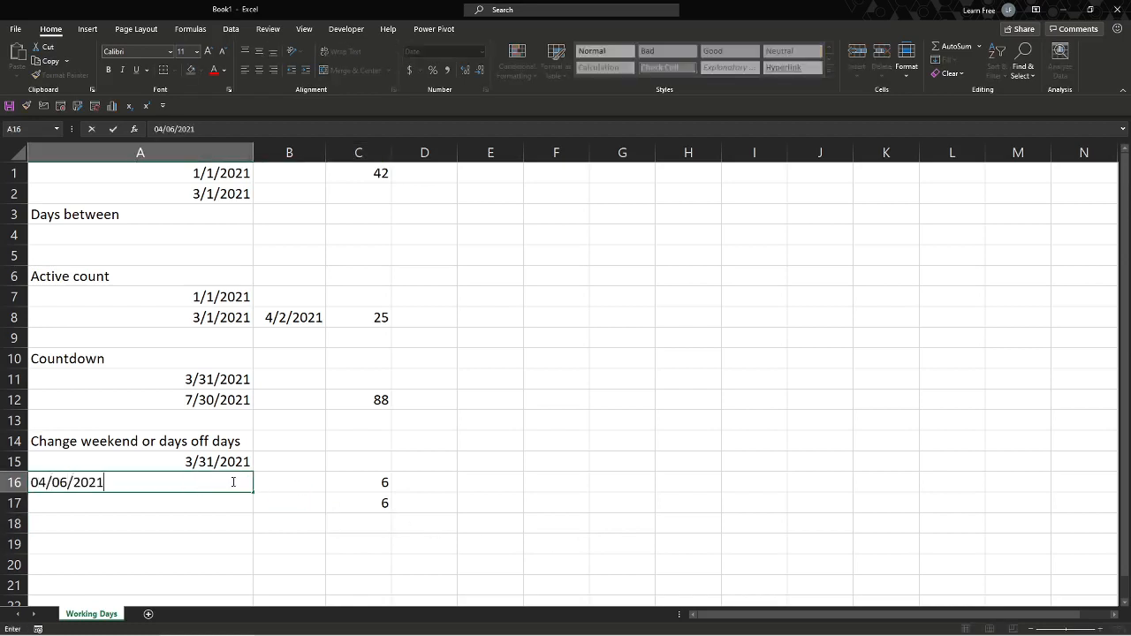
{"action": "key", "text": "Return"}
- Set the end date in A16 to 04/05/2021 and review the NETWORKDAYS.INTL formula in C16
{"action": "left_click", "coordinate": [231, 483]}
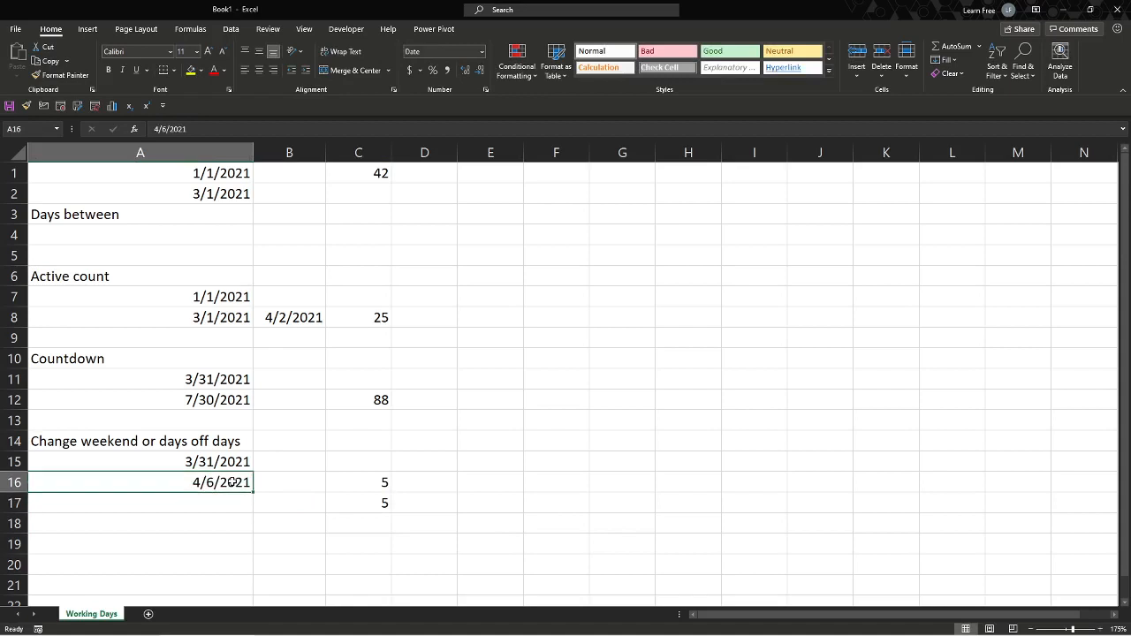
{"action": "type", "text": "04/"}
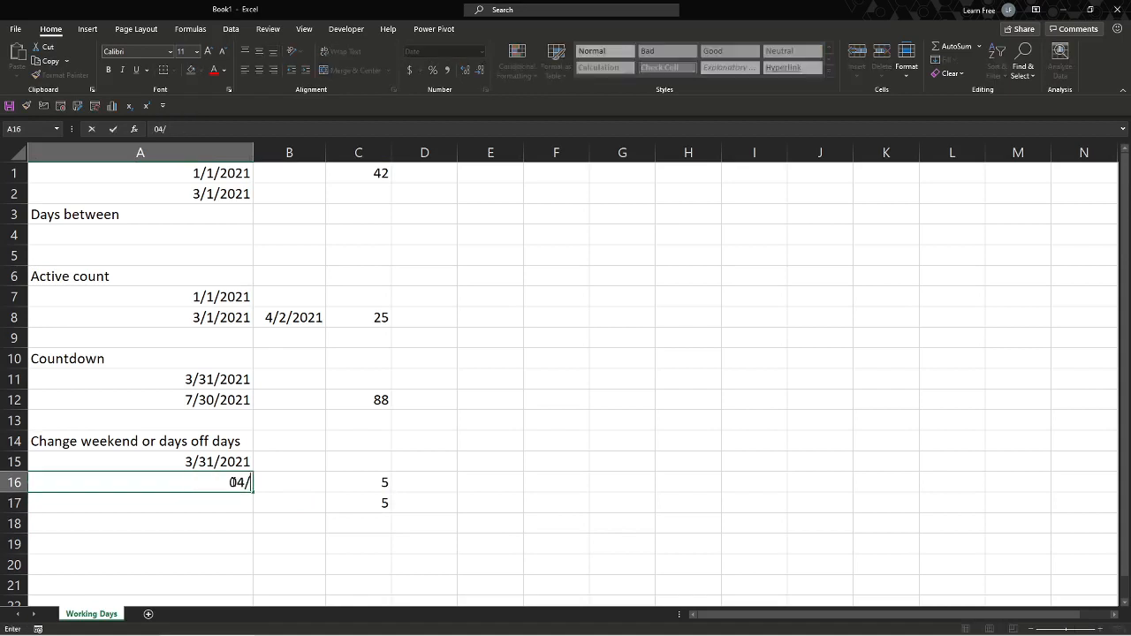
{"action": "type", "text": "05/2021"}
{"action": "key", "text": "Return"}
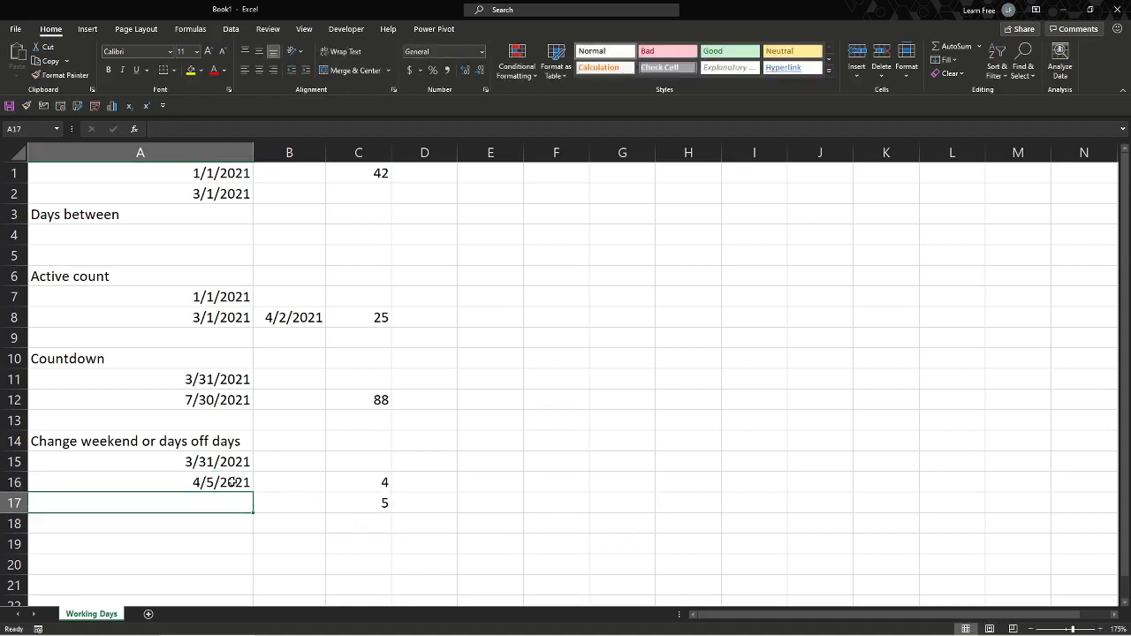
{"action": "key", "text": "Up"}
{"action": "key", "text": "Right"}
{"action": "key", "text": "Right"}
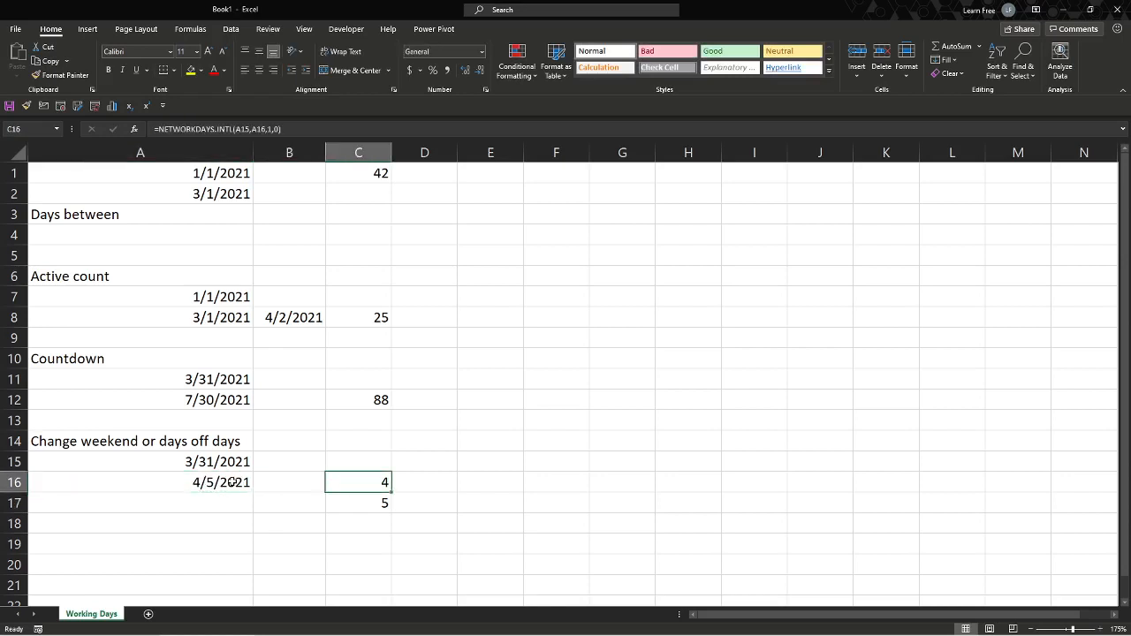
{"action": "key", "text": "F2"}
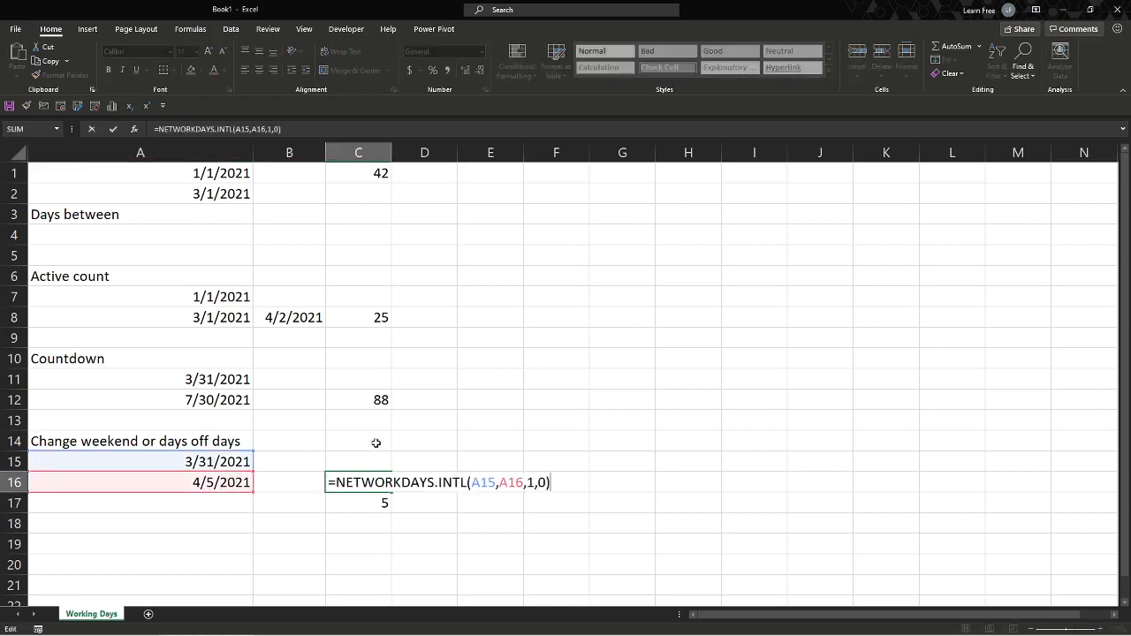
{"action": "key", "text": "Escape"}
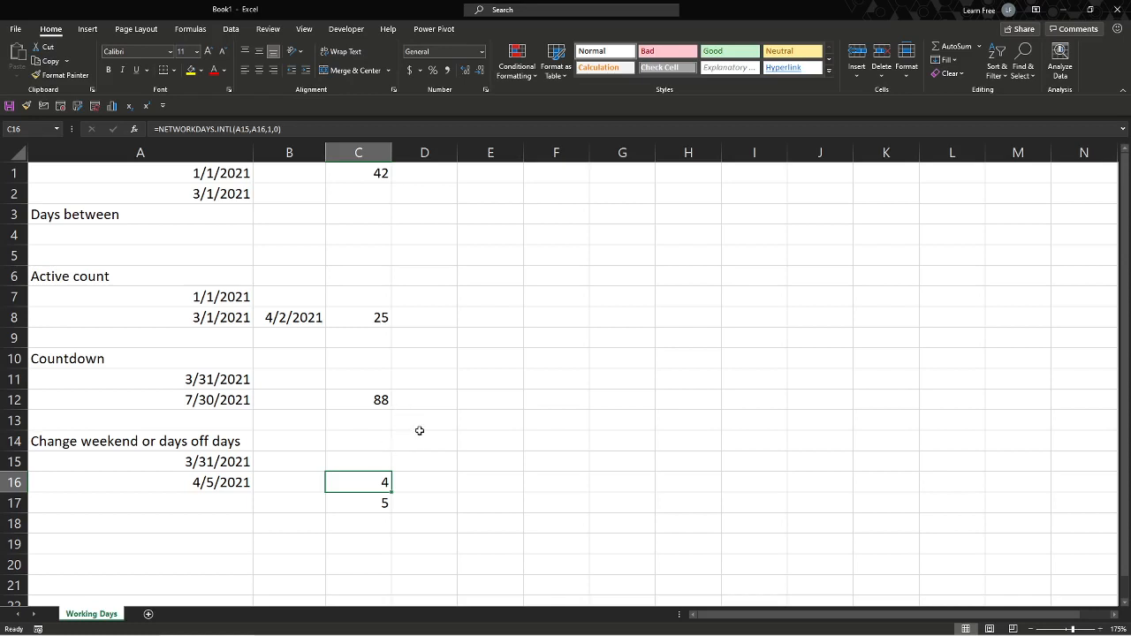
{"action": "left_click", "coordinate": [238, 196]}
{"action": "left_click", "coordinate": [379, 180]}
{"action": "left_click", "coordinate": [407, 220]}
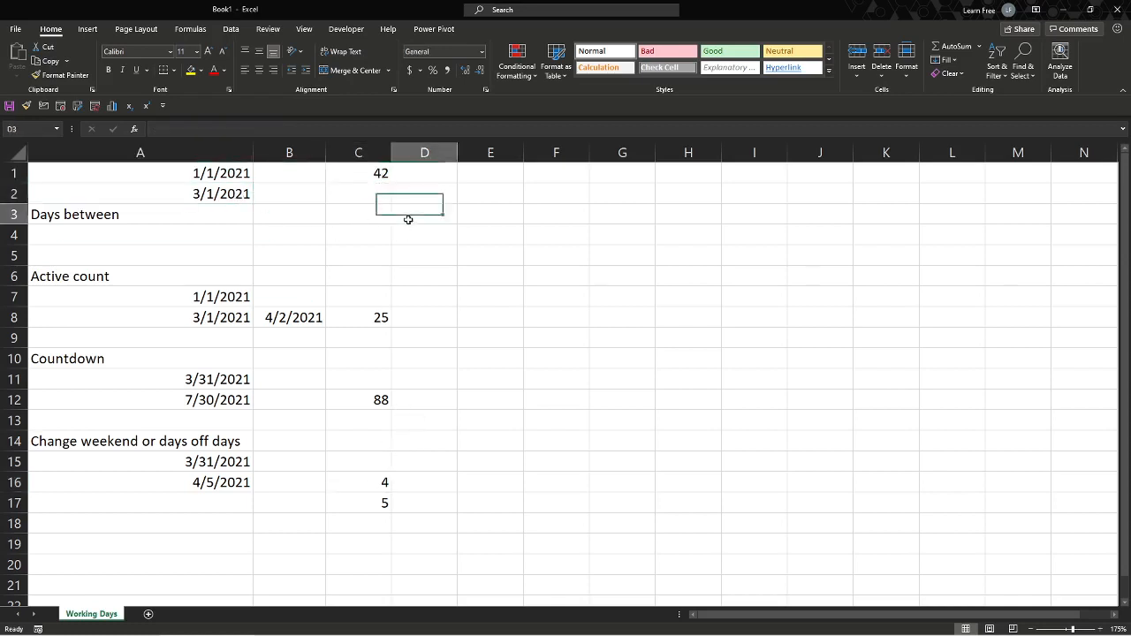